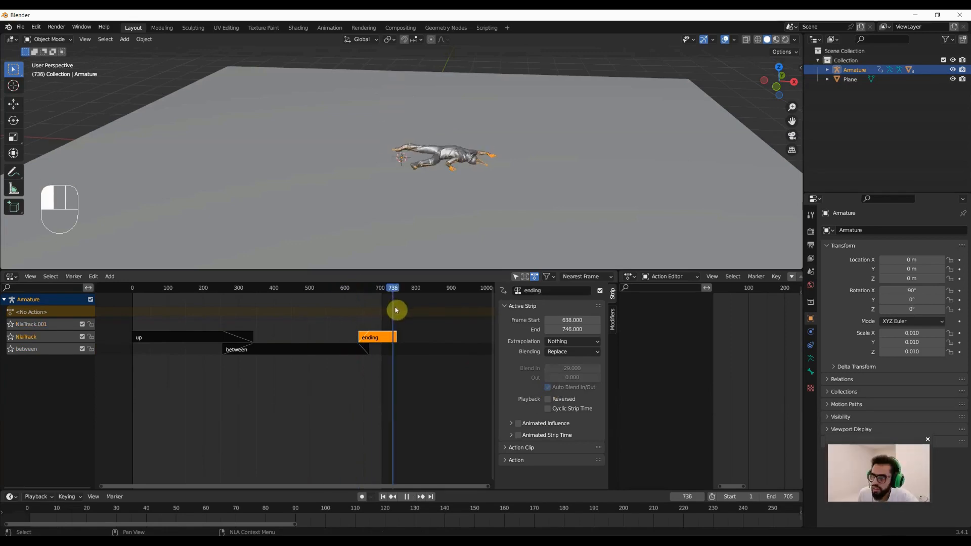
Extend the timeline's end frame to 837 and set the ending strip's playback scale to 1.800
{"action": "left_click_drag", "start_coordinate": [782, 497], "coordinate": [799, 497]}
{"action": "left_click", "coordinate": [521, 447]}
{"action": "scroll", "coordinate": [567, 430], "scroll_direction": "down", "scroll_amount": 2}
{"action": "scroll", "coordinate": [567, 430], "scroll_direction": "up", "scroll_amount": 1}
{"action": "left_click_drag", "start_coordinate": [606, 395], "coordinate": [607, 410]}
{"action": "mouse_move", "coordinate": [572, 458]}
{"action": "left_mouse_down"}
{"action": "mouse_move", "coordinate": [594, 458]}
{"action": "mouse_move", "coordinate": [549, 458]}
{"action": "mouse_move", "coordinate": [572, 458]}
{"action": "left_mouse_up"}
{"action": "left_click", "coordinate": [358, 289]}
{"action": "key", "text": "space"}
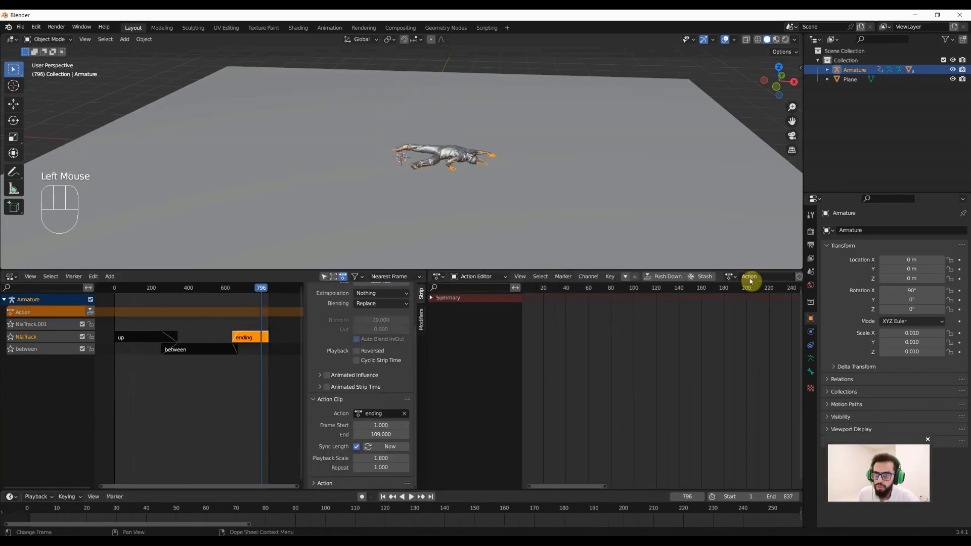
In Mixamo, open the download settings for the Standing React Death Left animation and bring up its Skin choices
{"action": "left_click", "coordinate": [850, 429]}
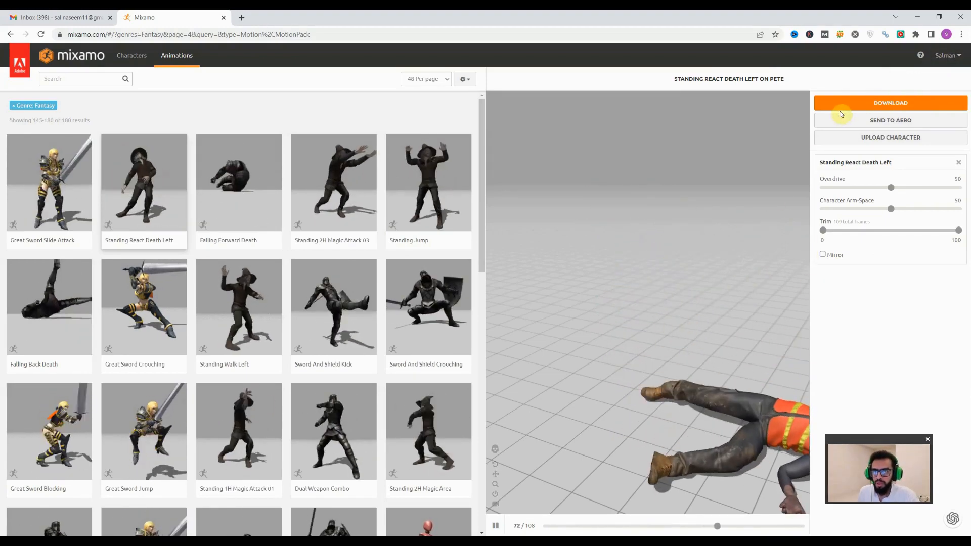
{"action": "left_click", "coordinate": [860, 107]}
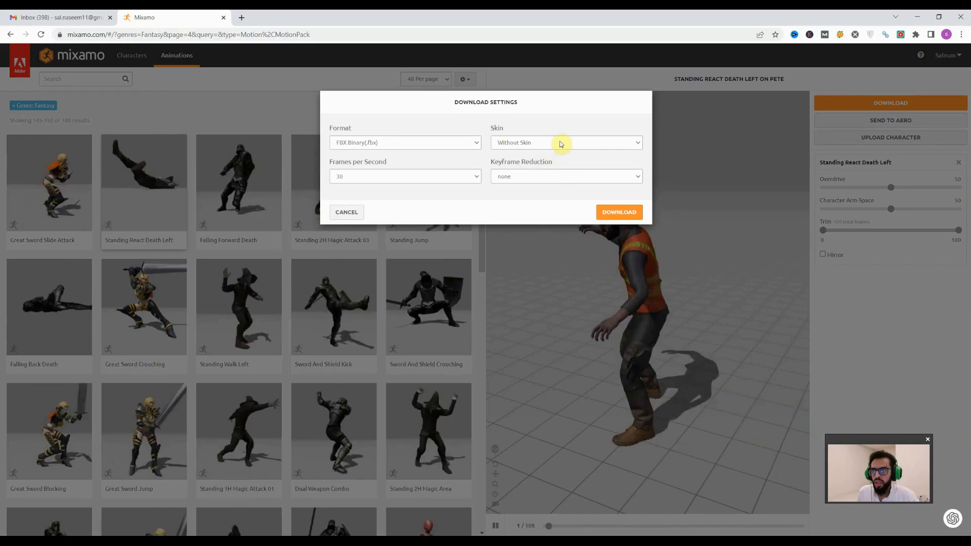
{"action": "left_click", "coordinate": [561, 143]}
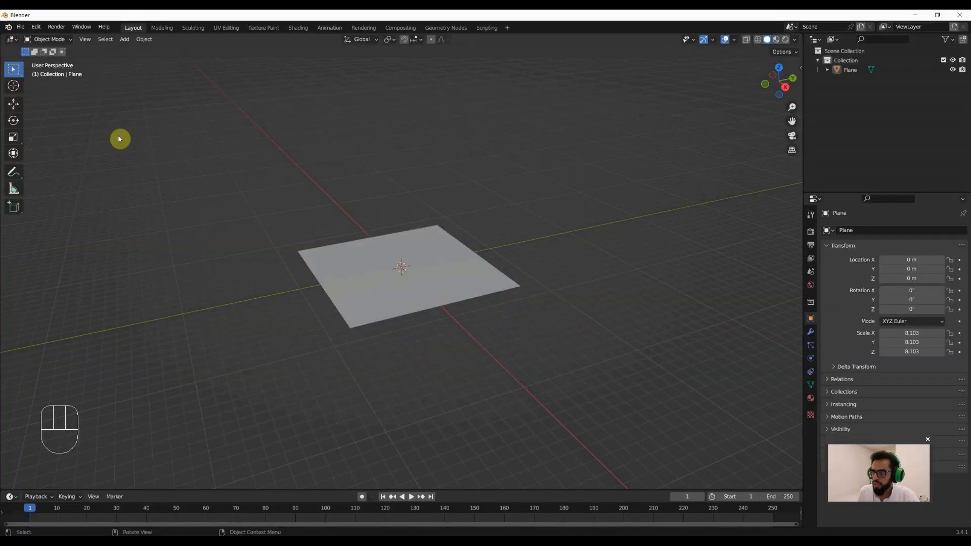
In Blender, import the Hip Hop Dancing, Standing React Death Left and Standing Up FBX files together from the lecture 5 folder
{"action": "left_click", "coordinate": [21, 27]}
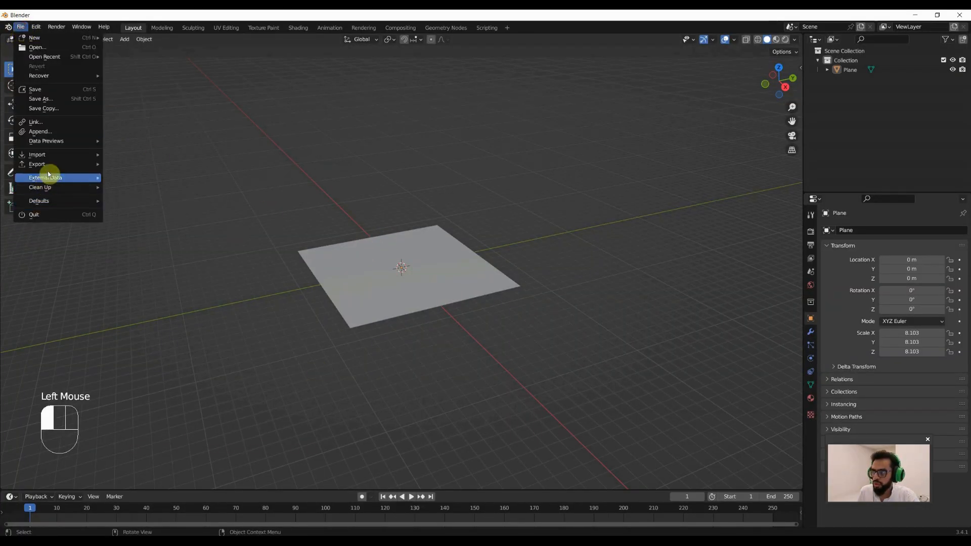
{"action": "mouse_move", "coordinate": [53, 157]}
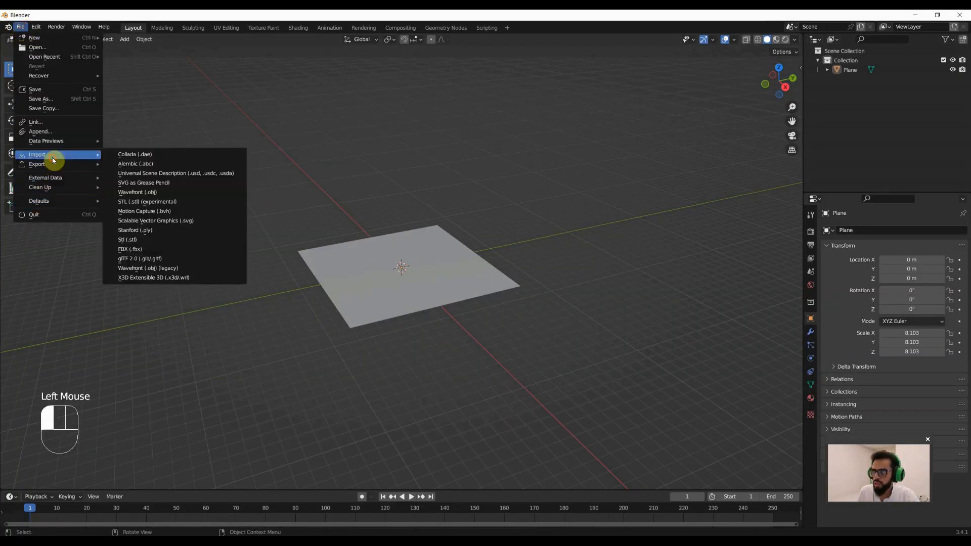
{"action": "left_click", "coordinate": [138, 248]}
{"action": "left_click", "coordinate": [279, 368]}
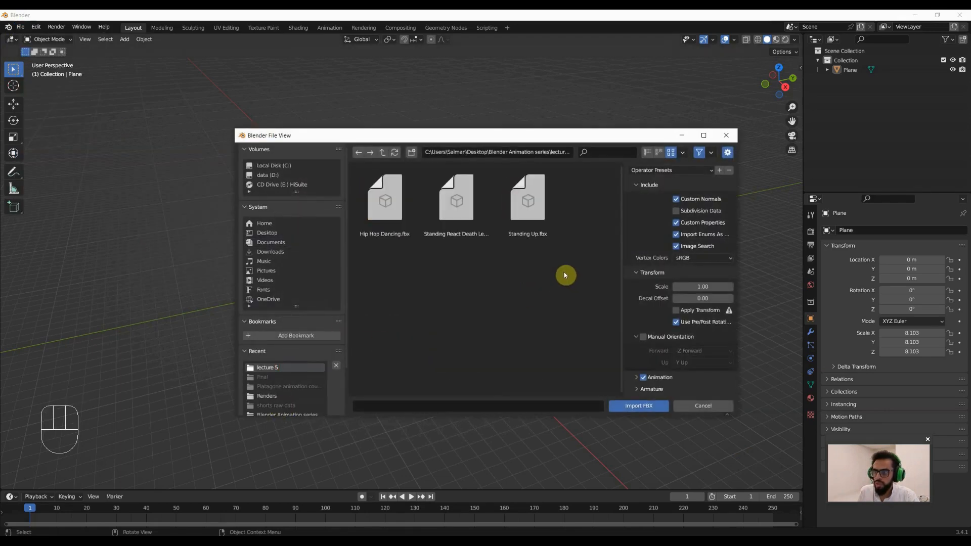
{"action": "left_click_drag", "start_coordinate": [553, 268], "coordinate": [396, 209]}
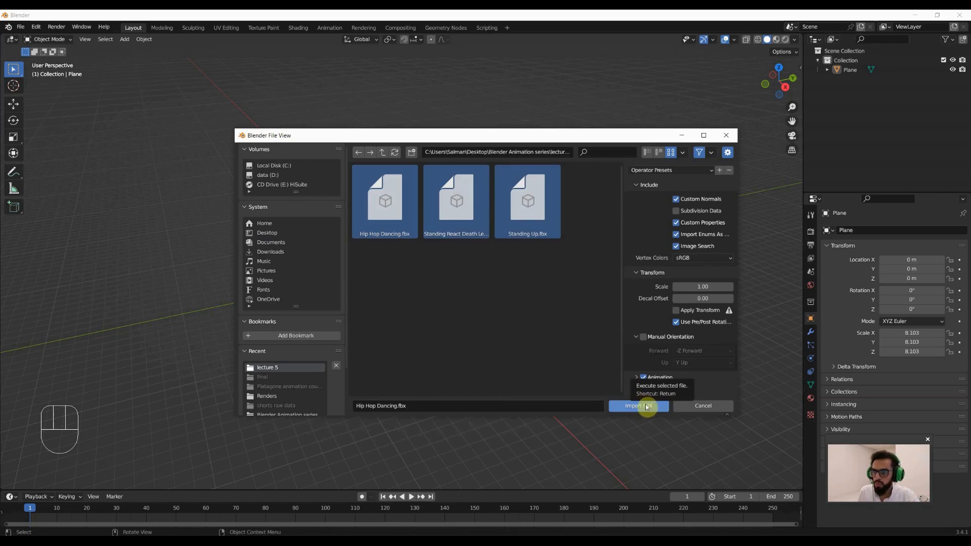
{"action": "left_click", "coordinate": [647, 406]}
Examine the imported character and the two bare armatures up close and during animation playback
{"action": "scroll", "coordinate": [401, 267], "scroll_direction": "up", "scroll_amount": 2}
{"action": "scroll", "coordinate": [410, 264], "scroll_direction": "down", "scroll_amount": 1}
{"action": "scroll", "coordinate": [412, 262], "scroll_direction": "up", "scroll_amount": 2}
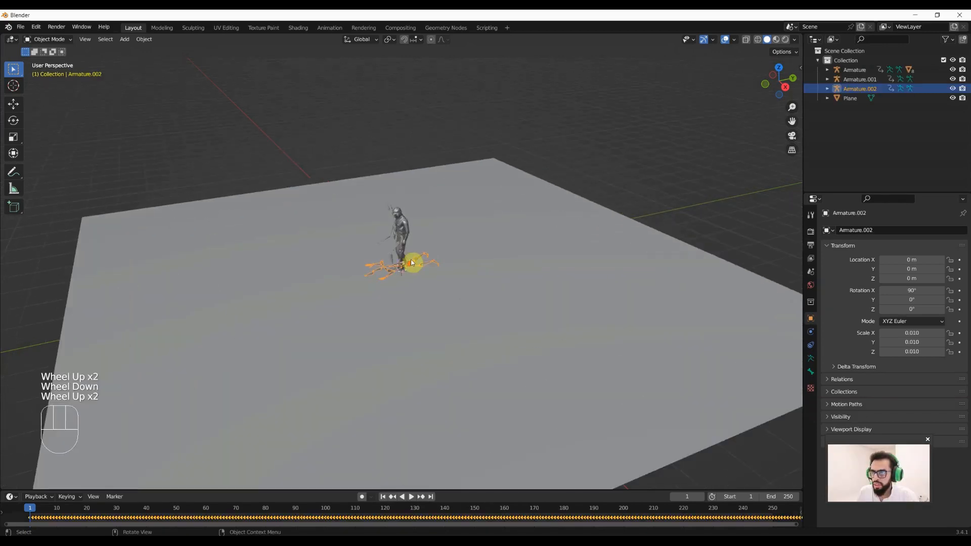
{"action": "scroll", "coordinate": [445, 233], "scroll_direction": "up", "scroll_amount": 3}
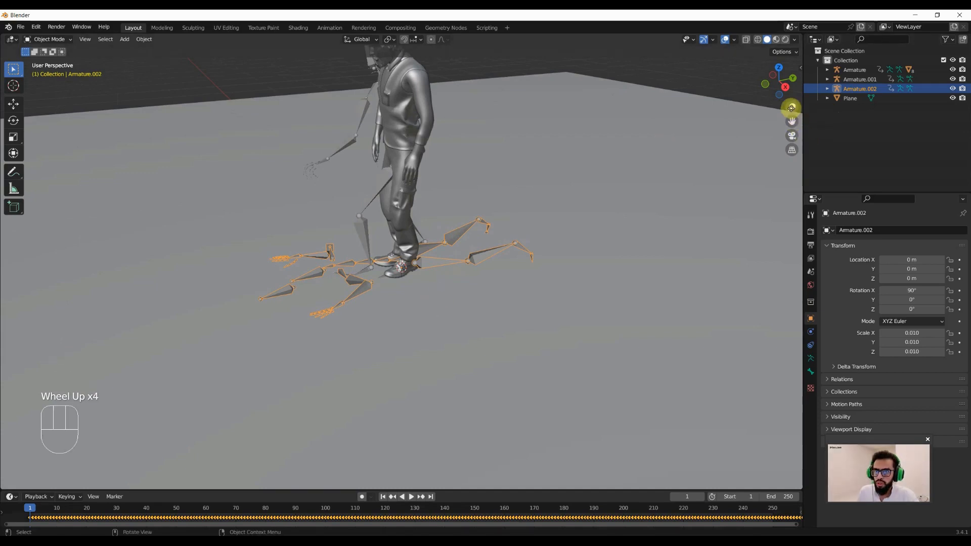
{"action": "left_click_drag", "start_coordinate": [791, 108], "coordinate": [852, 79]}
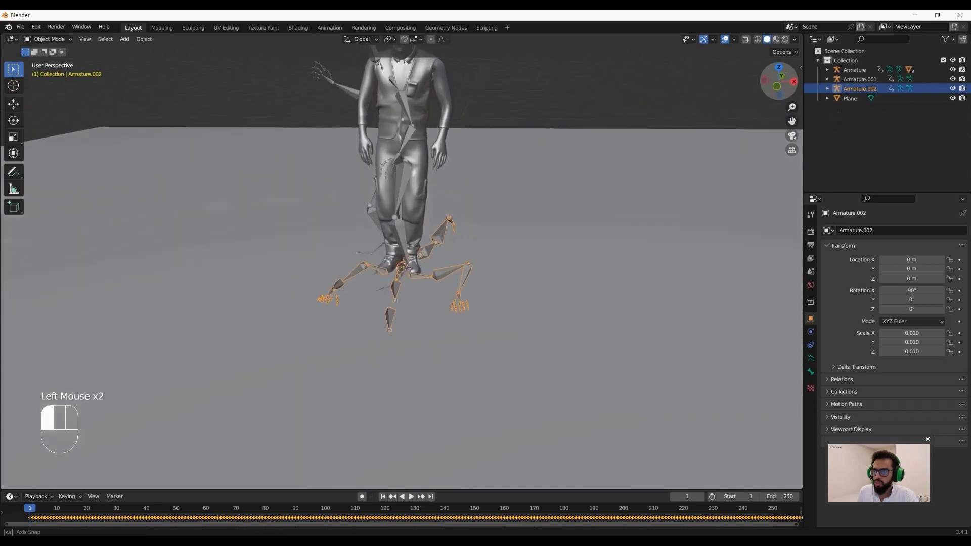
{"action": "scroll", "coordinate": [513, 197], "scroll_direction": "down", "scroll_amount": 1}
{"action": "scroll", "coordinate": [521, 207], "scroll_direction": "up", "scroll_amount": 1}
{"action": "scroll", "coordinate": [521, 208], "scroll_direction": "down", "scroll_amount": 1}
{"action": "scroll", "coordinate": [520, 208], "scroll_direction": "up", "scroll_amount": 1}
{"action": "scroll", "coordinate": [521, 210], "scroll_direction": "down", "scroll_amount": 2}
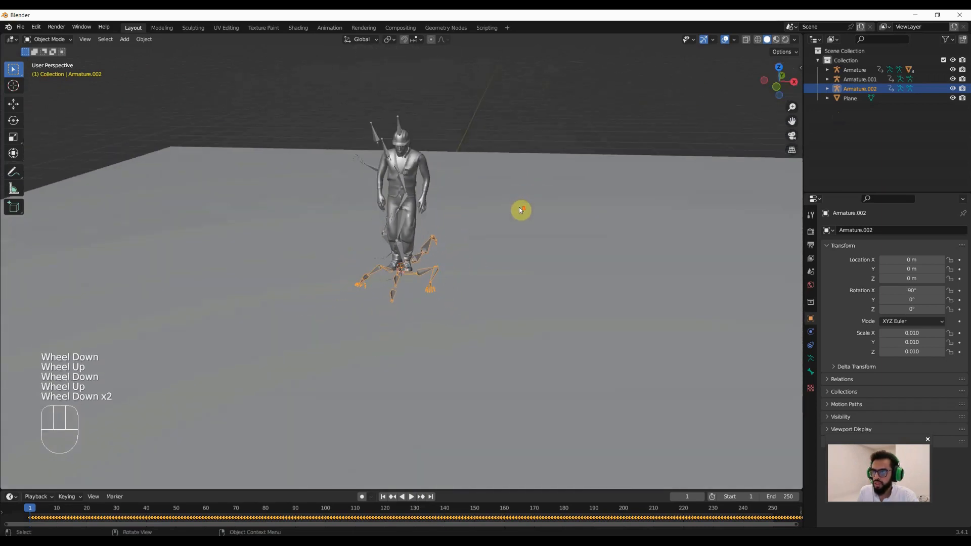
{"action": "key", "text": "space"}
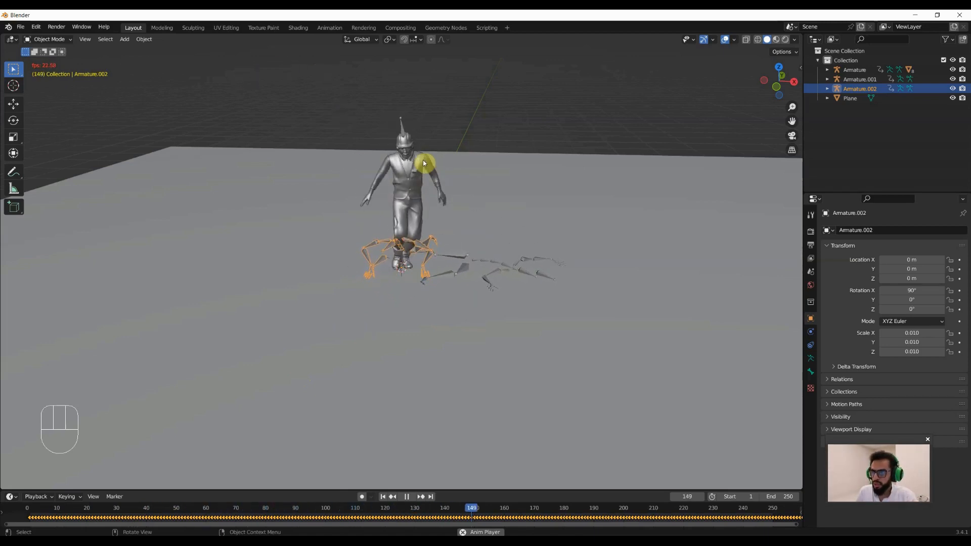
{"action": "left_click", "coordinate": [503, 268]}
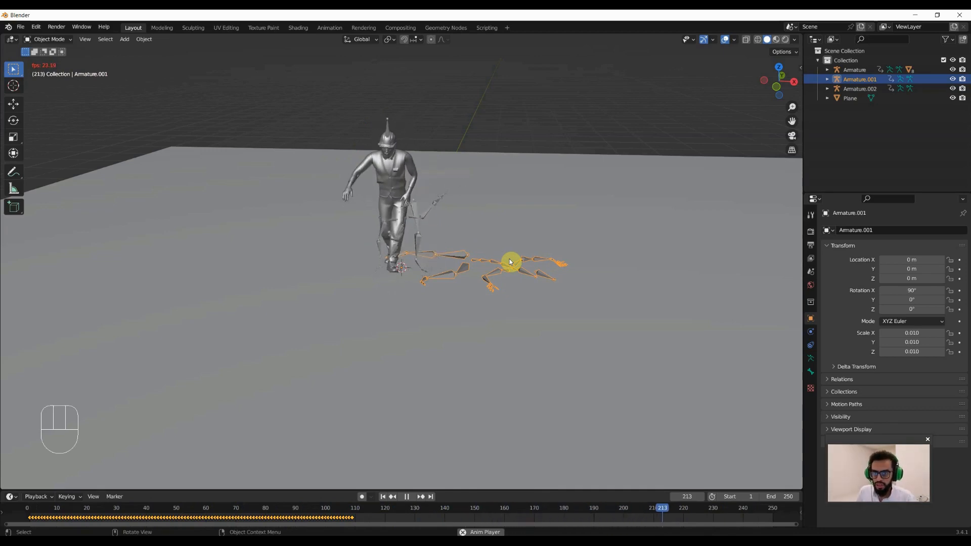
{"action": "key", "text": "space"}
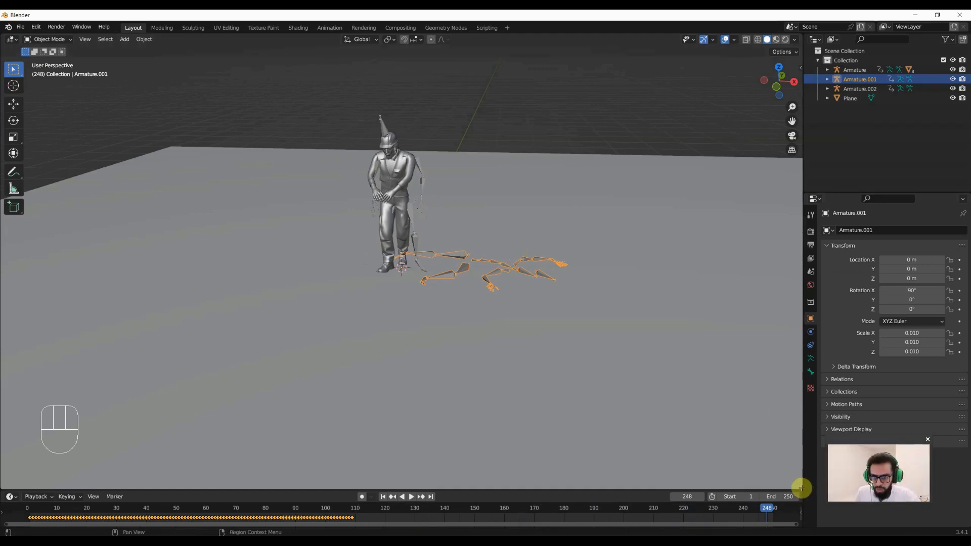
Split the 3D viewport horizontally and turn the lower half into a Nonlinear Animation editor
{"action": "left_click_drag", "start_coordinate": [803, 486], "coordinate": [802, 278]}
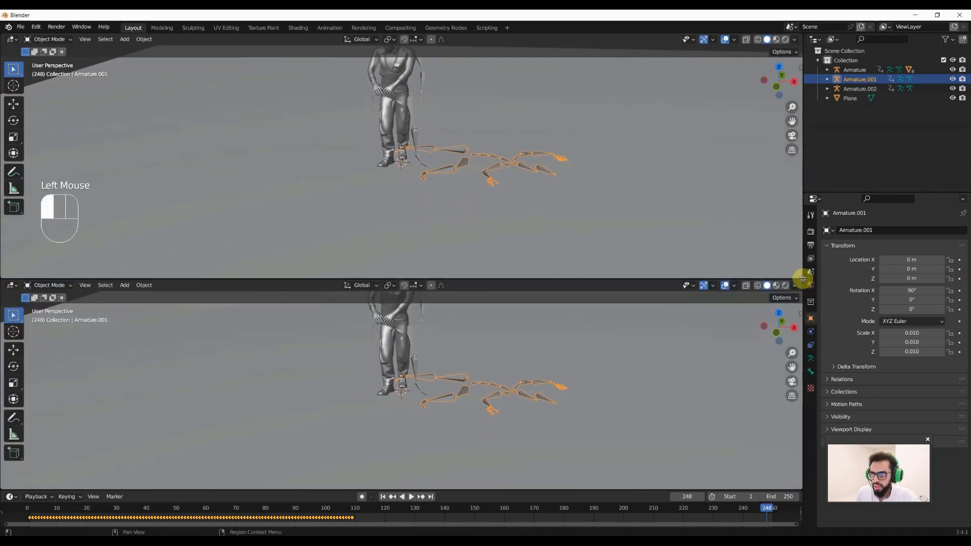
{"action": "left_click", "coordinate": [17, 287]}
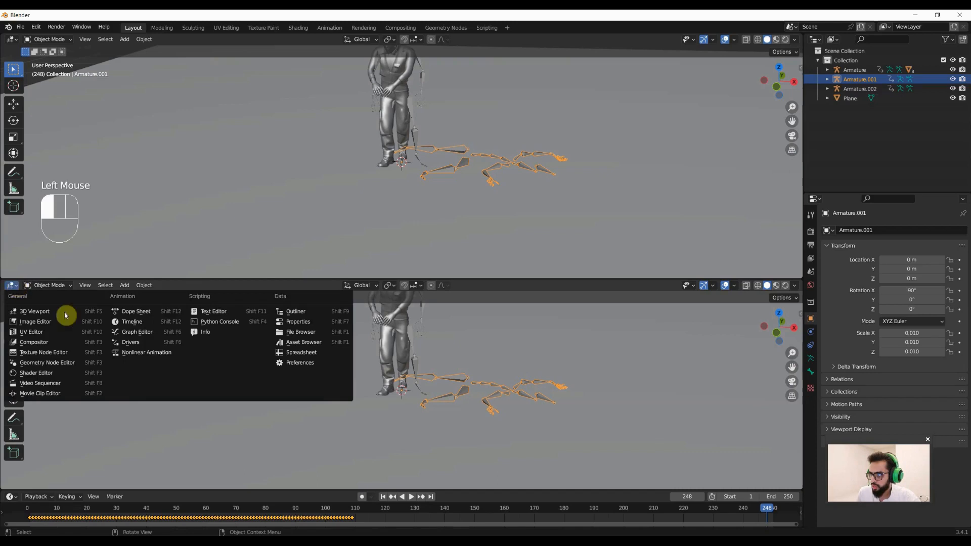
{"action": "left_click", "coordinate": [156, 352]}
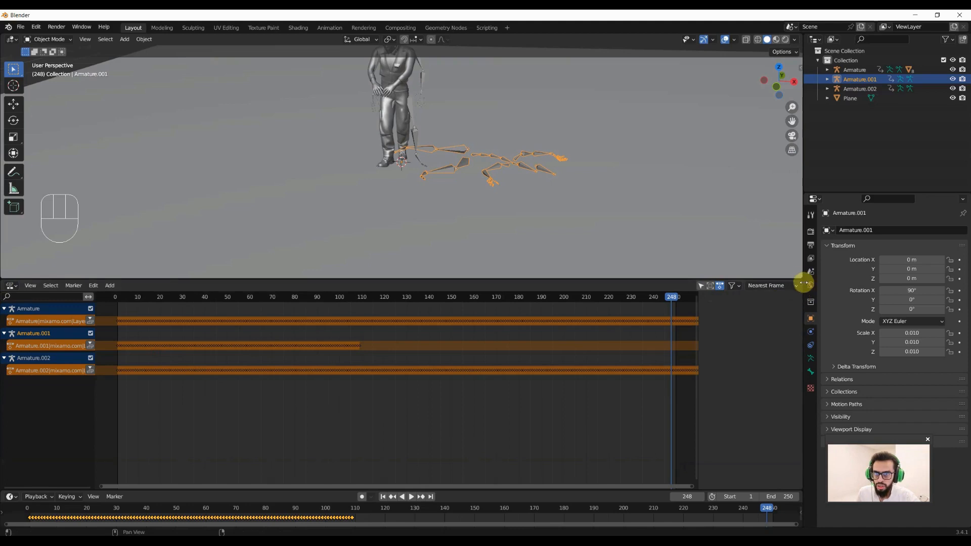
Split the Nonlinear Animation editor vertically, make the new area an Action Editor without its sidebar, and enlarge the viewport above
{"action": "left_click_drag", "start_coordinate": [800, 282], "coordinate": [491, 300]}
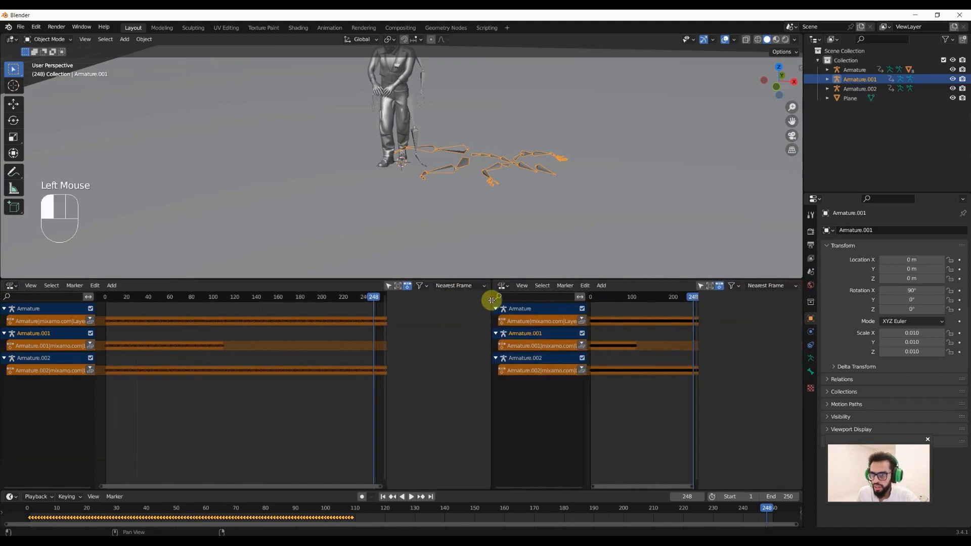
{"action": "left_click", "coordinate": [502, 285]}
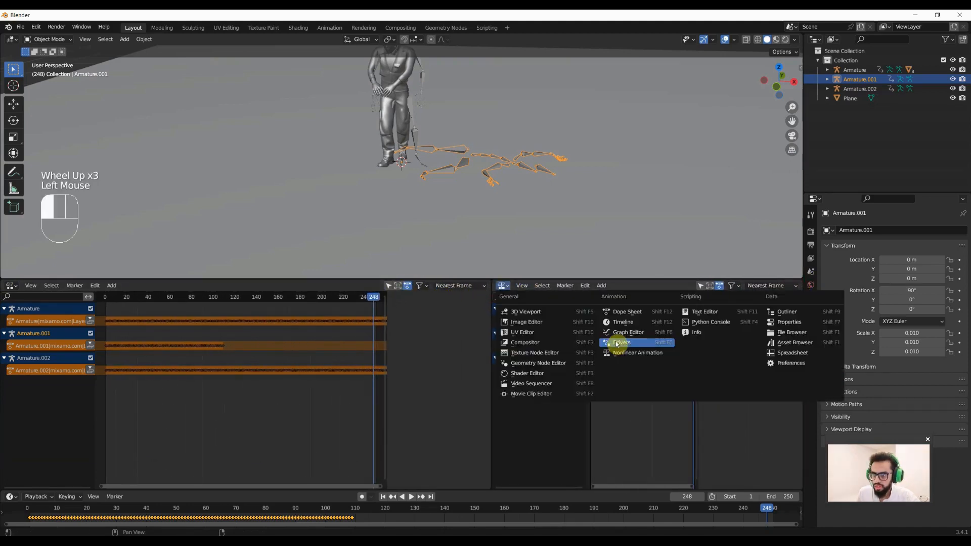
{"action": "left_click", "coordinate": [625, 313]}
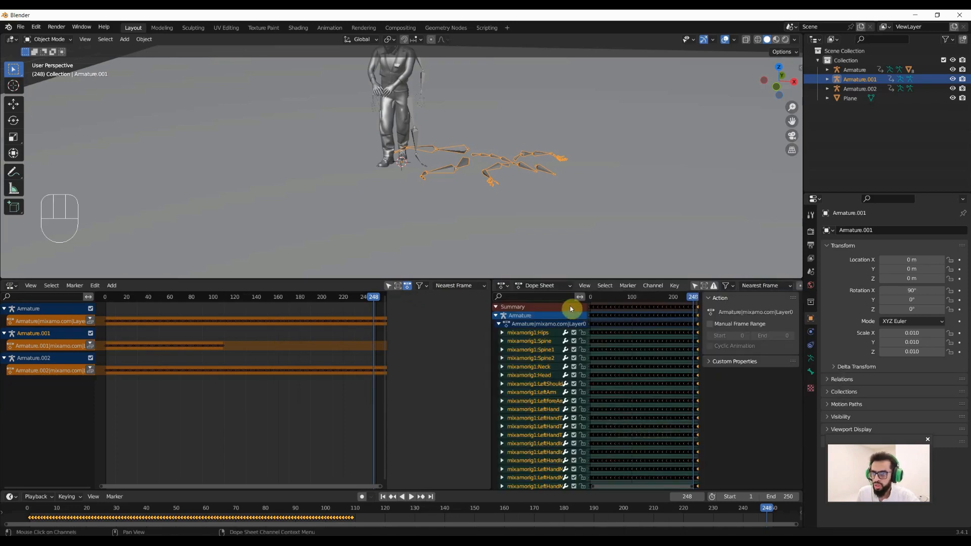
{"action": "left_click", "coordinate": [567, 286]}
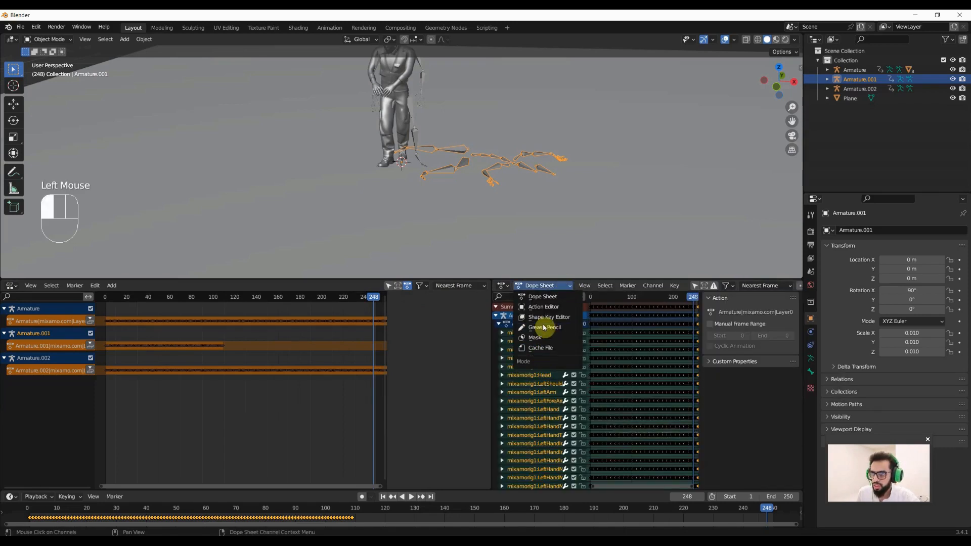
{"action": "left_click", "coordinate": [544, 307]}
{"action": "key", "text": "n"}
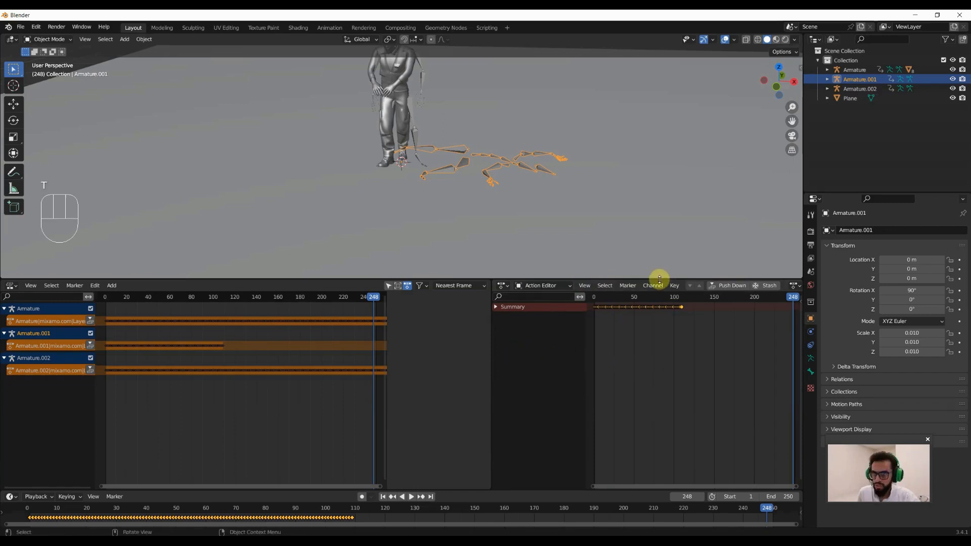
{"action": "left_click_drag", "start_coordinate": [659, 280], "coordinate": [660, 312]}
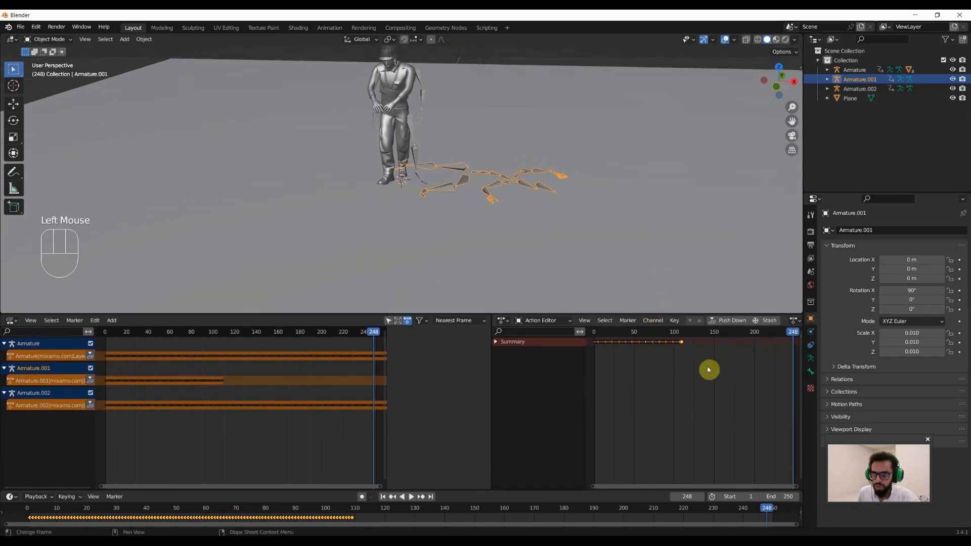
{"action": "scroll", "coordinate": [627, 399], "scroll_direction": "up", "scroll_amount": 1}
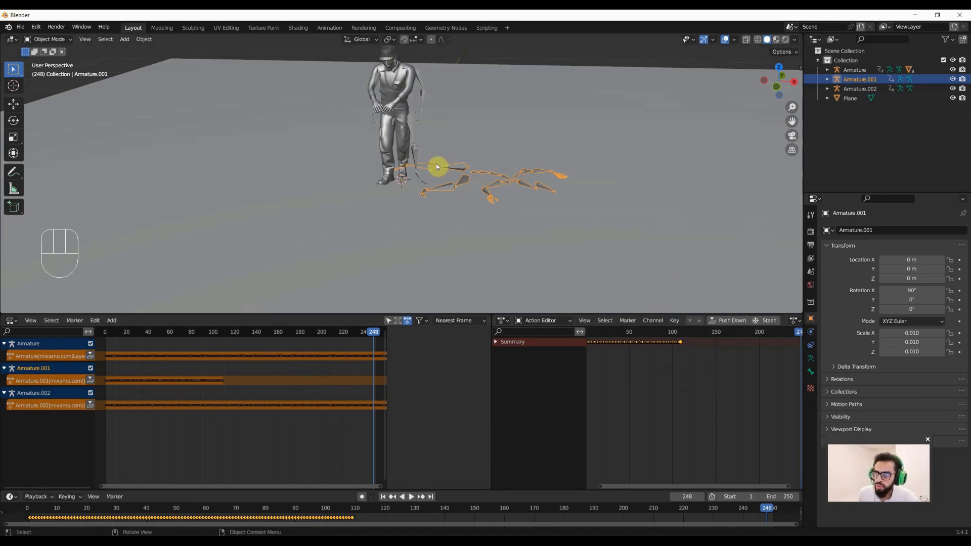
Compare the keyframes of Armature.002 and Armature.001 in the Action Editor
{"action": "left_click", "coordinate": [420, 87]}
{"action": "left_click", "coordinate": [420, 87]}
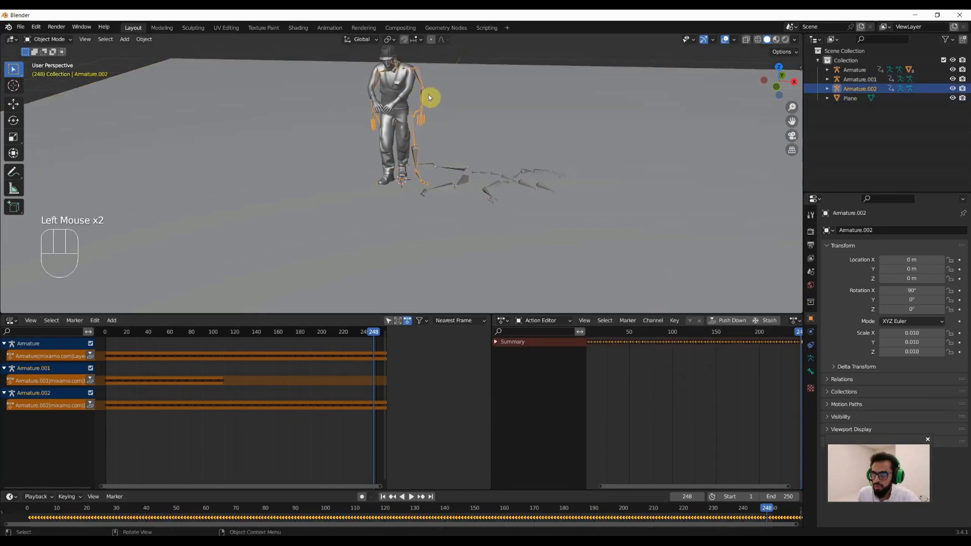
{"action": "left_click", "coordinate": [490, 201]}
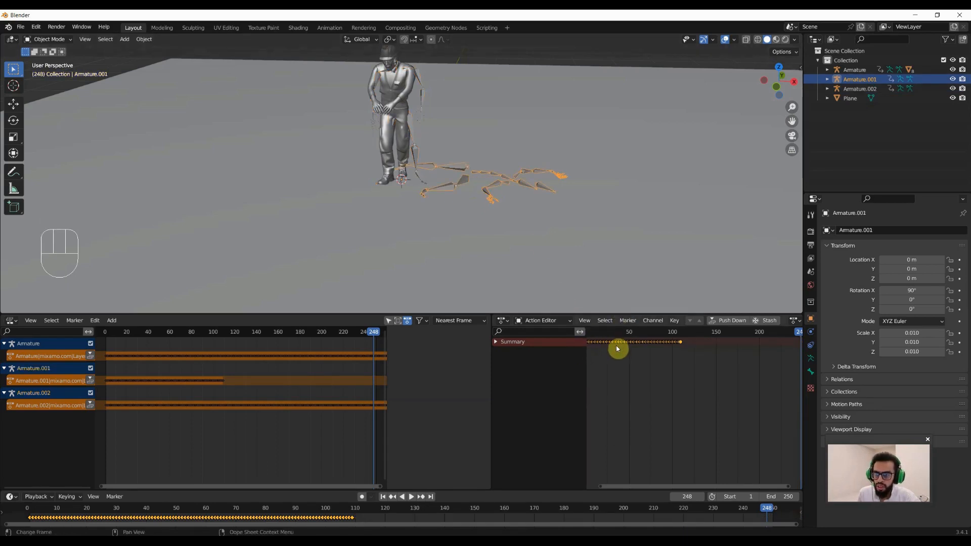
{"action": "left_click", "coordinate": [552, 326]}
{"action": "left_click", "coordinate": [553, 327]}
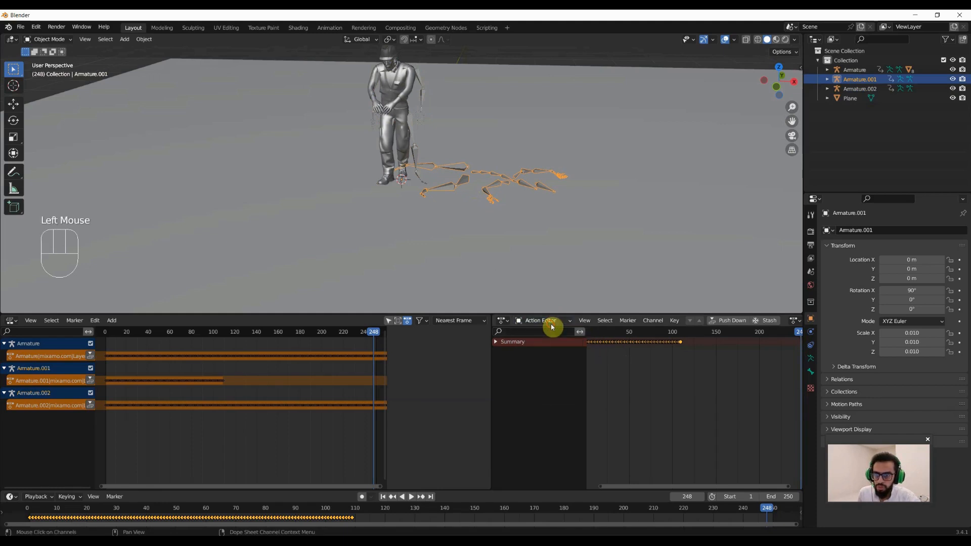
{"action": "scroll", "coordinate": [703, 327], "scroll_direction": "down", "scroll_amount": 1}
{"action": "scroll", "coordinate": [701, 326], "scroll_direction": "up", "scroll_amount": 2}
{"action": "scroll", "coordinate": [701, 326], "scroll_direction": "down", "scroll_amount": 1}
{"action": "scroll", "coordinate": [701, 326], "scroll_direction": "up", "scroll_amount": 1}
{"action": "scroll", "coordinate": [701, 326], "scroll_direction": "down", "scroll_amount": 1}
{"action": "scroll", "coordinate": [701, 327], "scroll_direction": "up", "scroll_amount": 3}
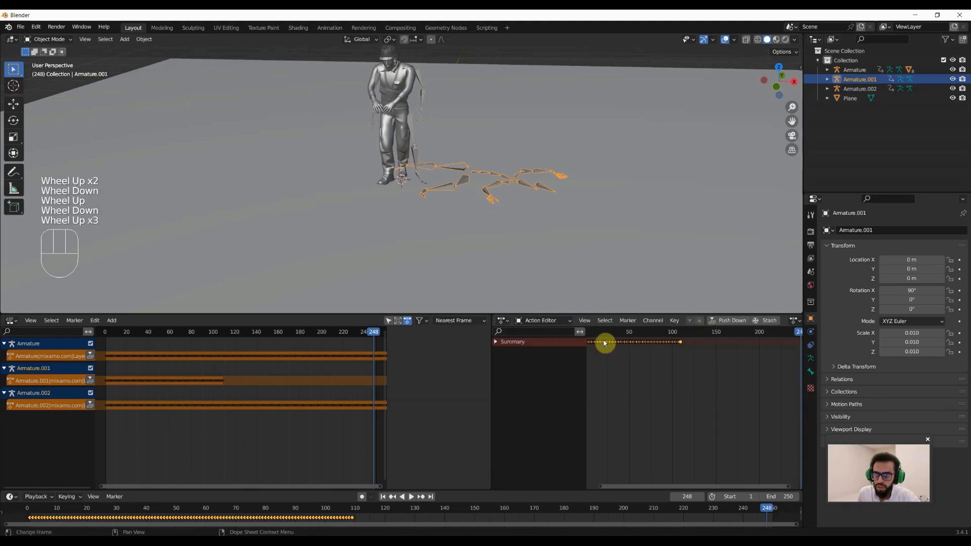
Widen the Action Editor and rename the action of Armature.001 to "ending"
{"action": "left_click_drag", "start_coordinate": [491, 365], "coordinate": [396, 363]}
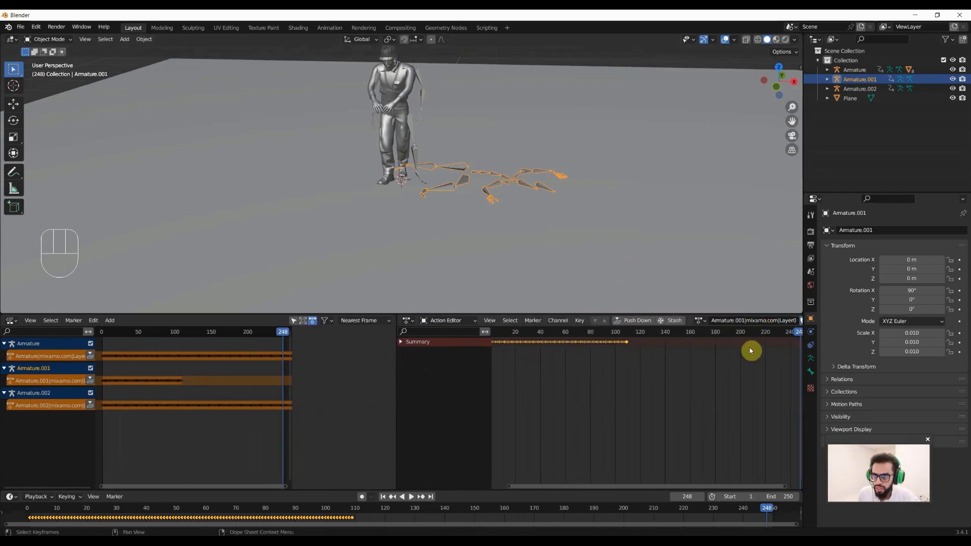
{"action": "left_click", "coordinate": [705, 322]}
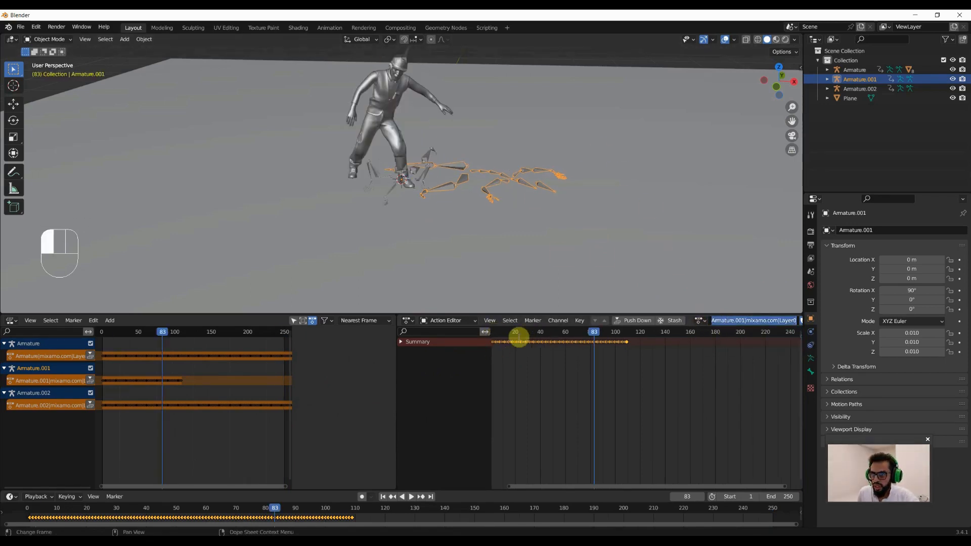
{"action": "left_click_drag", "start_coordinate": [497, 332], "coordinate": [612, 333]}
{"action": "double_click", "coordinate": [732, 321]}
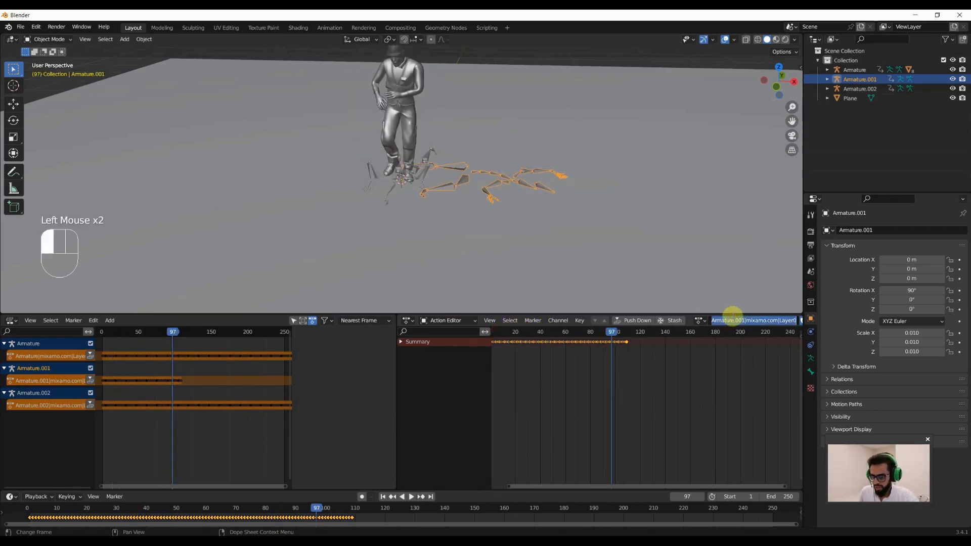
{"action": "type", "text": "endin"}
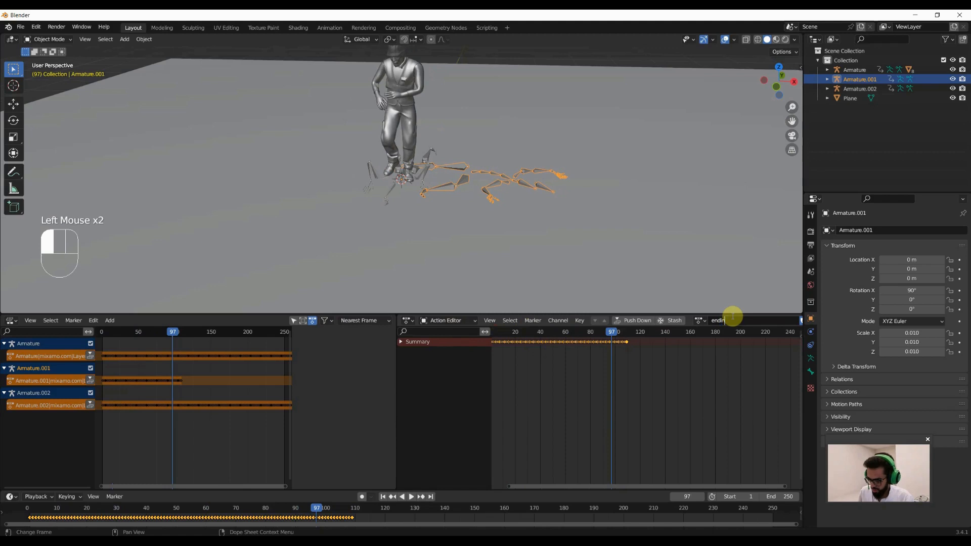
{"action": "type", "text": "g"}
{"action": "key", "text": "Return"}
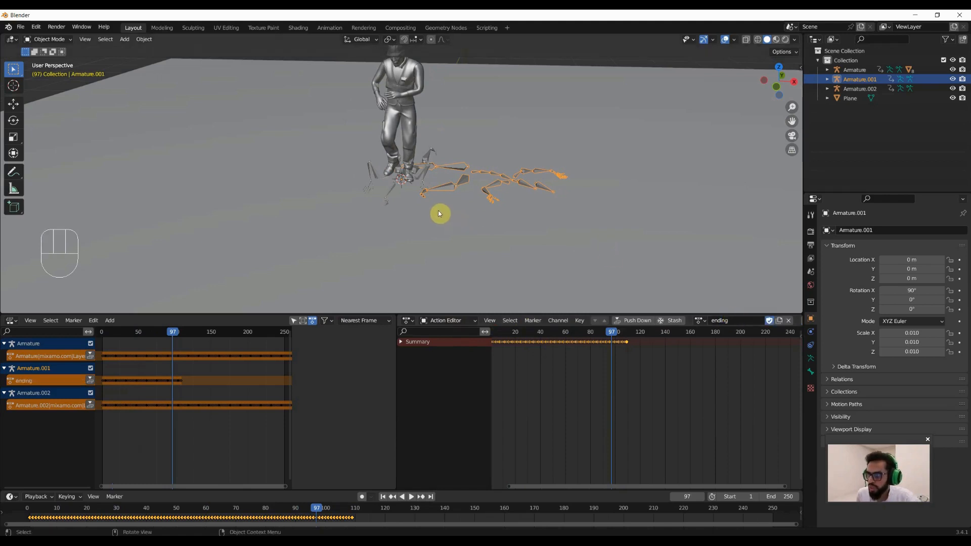
Select Armature.002, scrub through its animation and rename its action to "up"
{"action": "left_click", "coordinate": [393, 192]}
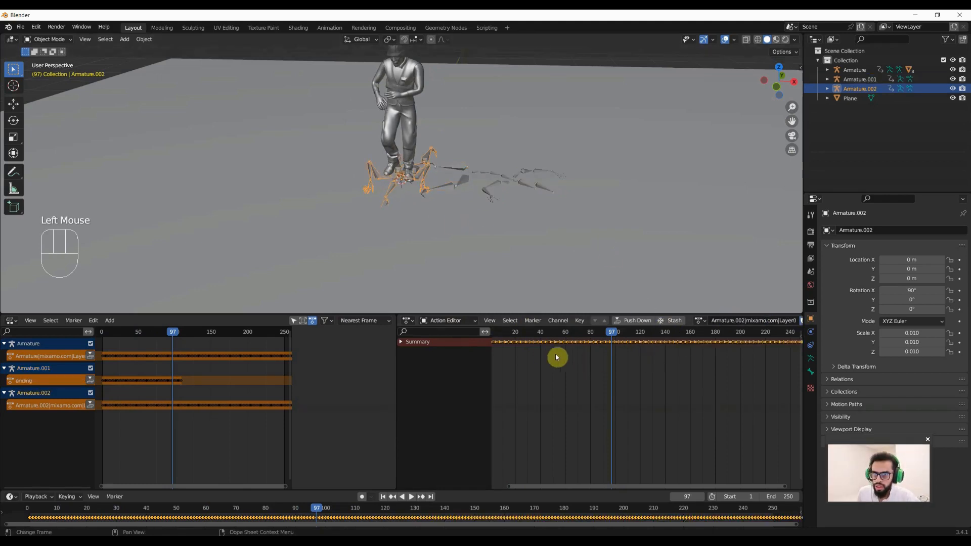
{"action": "left_click_drag", "start_coordinate": [504, 334], "coordinate": [625, 343]}
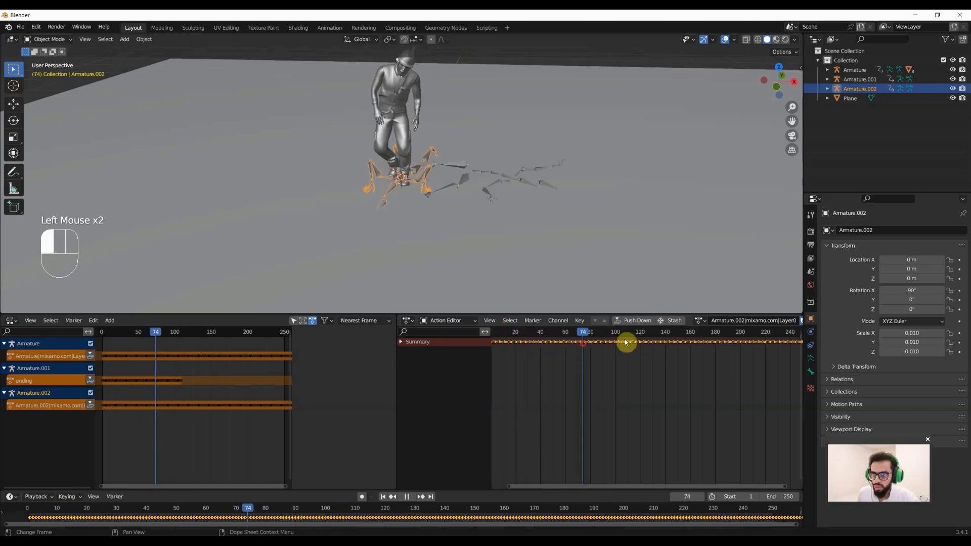
{"action": "left_click", "coordinate": [740, 321]}
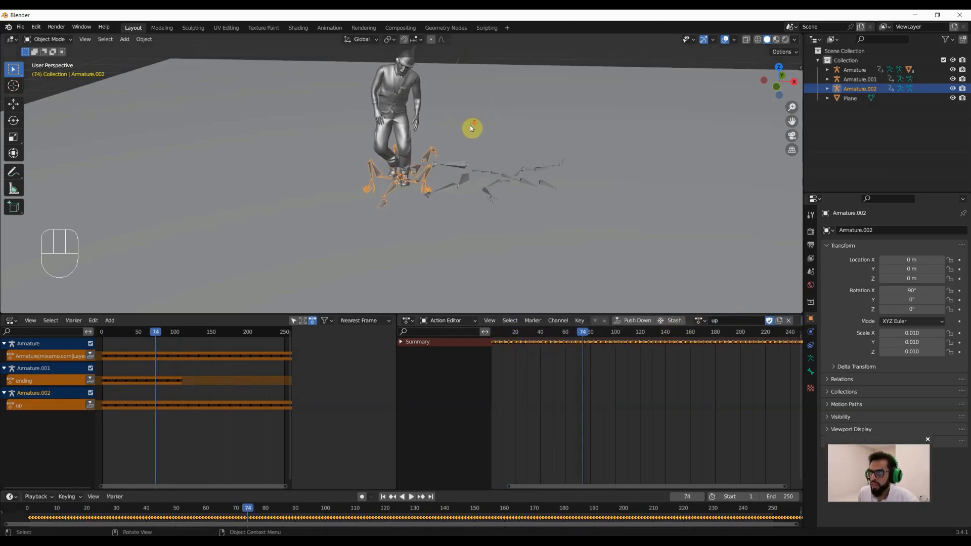
Select the character's Armature and rename its action to "between"
{"action": "scroll", "coordinate": [446, 122], "scroll_direction": "up", "scroll_amount": 1}
{"action": "scroll", "coordinate": [447, 121], "scroll_direction": "down", "scroll_amount": 3}
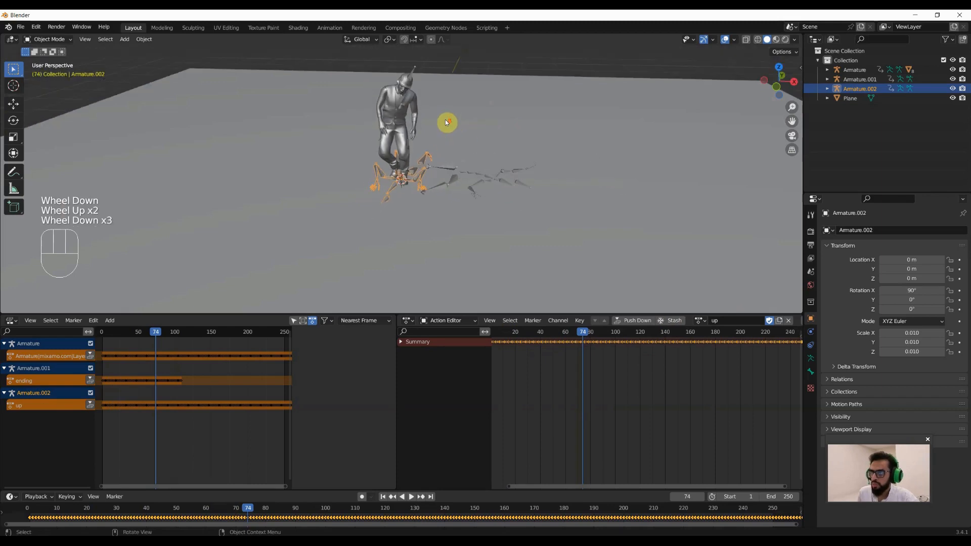
{"action": "left_click", "coordinate": [415, 71]}
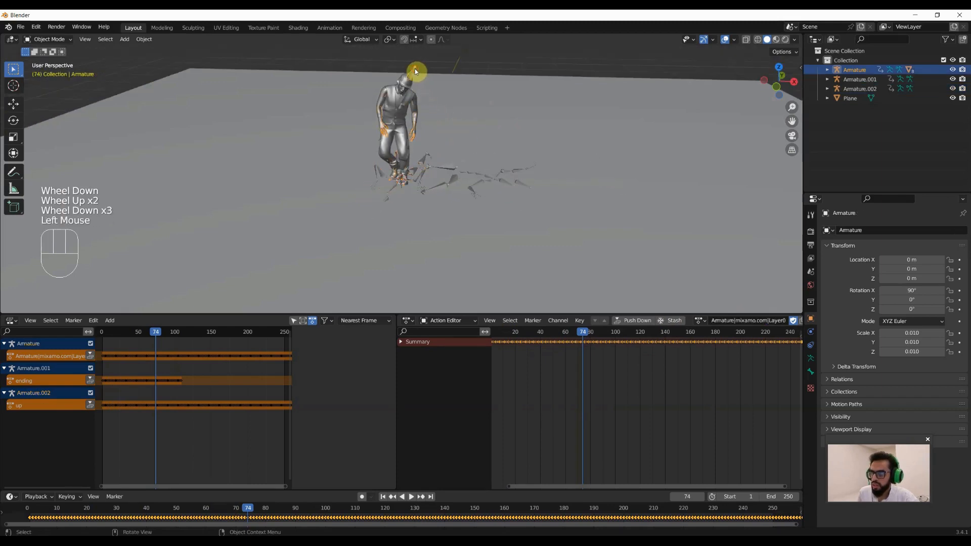
{"action": "left_click", "coordinate": [739, 321]}
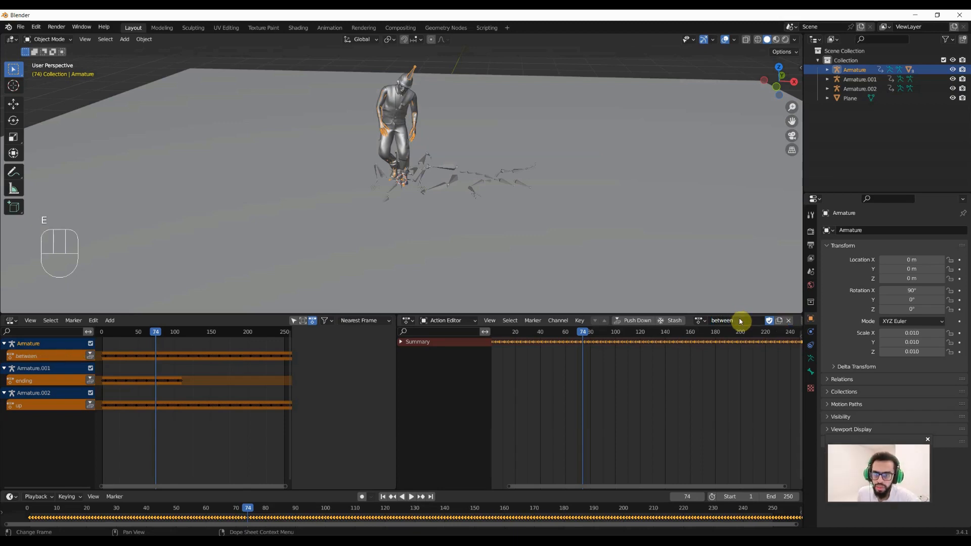
{"action": "left_click", "coordinate": [759, 354]}
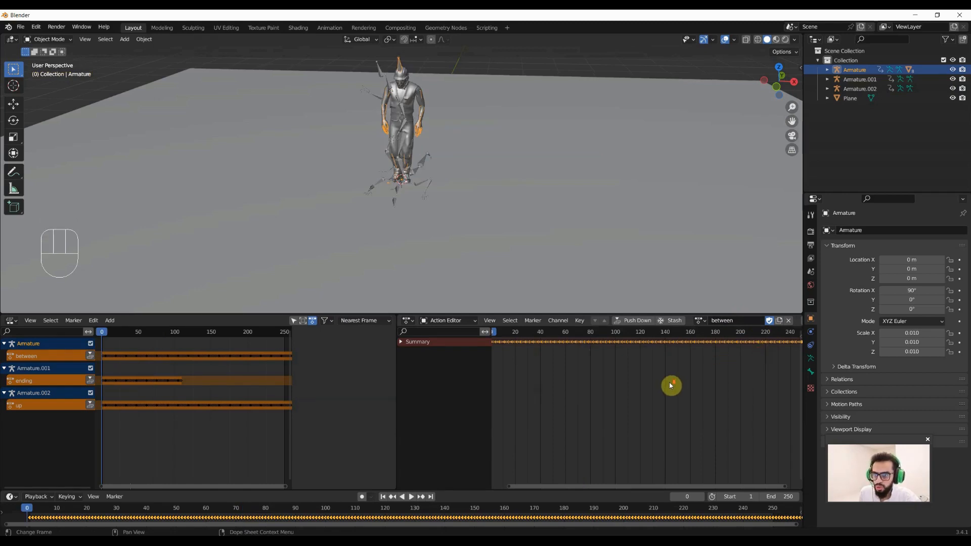
Push the up, ending and between actions down into NLA strips, entering and leaving tweak mode on the up strip in between
{"action": "left_click", "coordinate": [426, 165]}
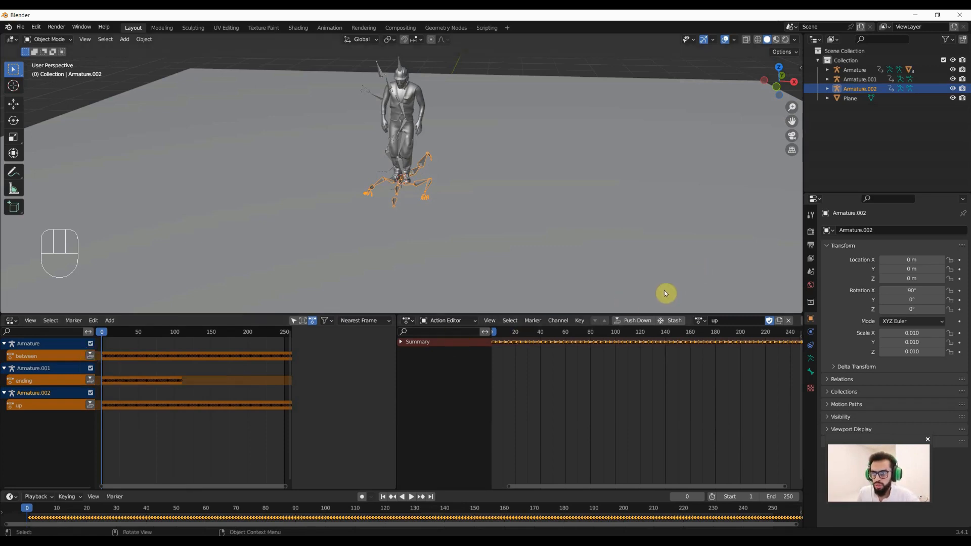
{"action": "left_click", "coordinate": [640, 323]}
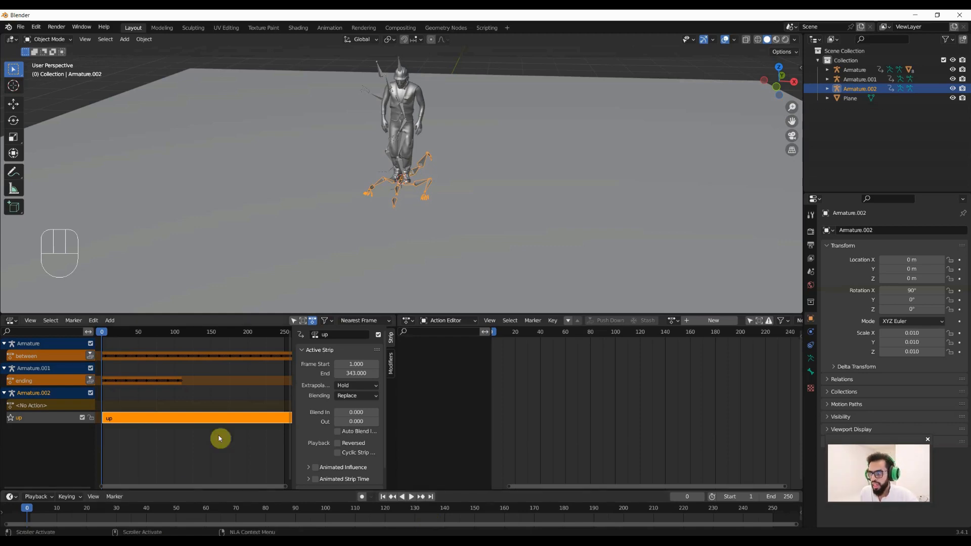
{"action": "left_click", "coordinate": [232, 420]}
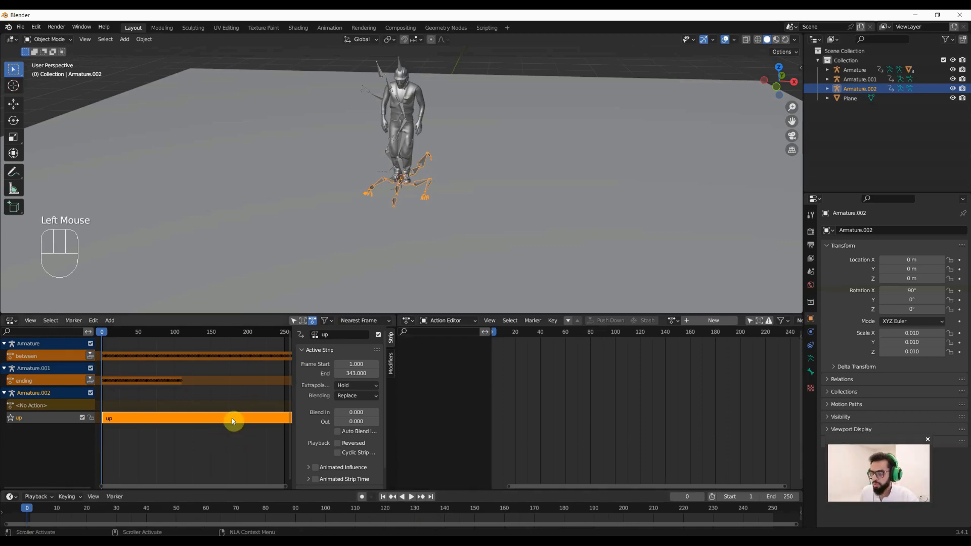
{"action": "key", "text": "Tab"}
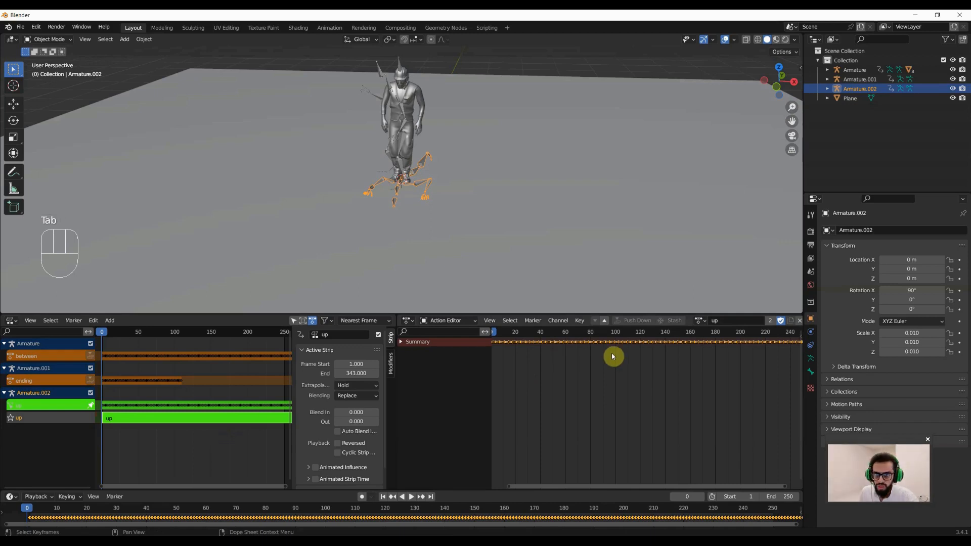
{"action": "key", "text": "Tab"}
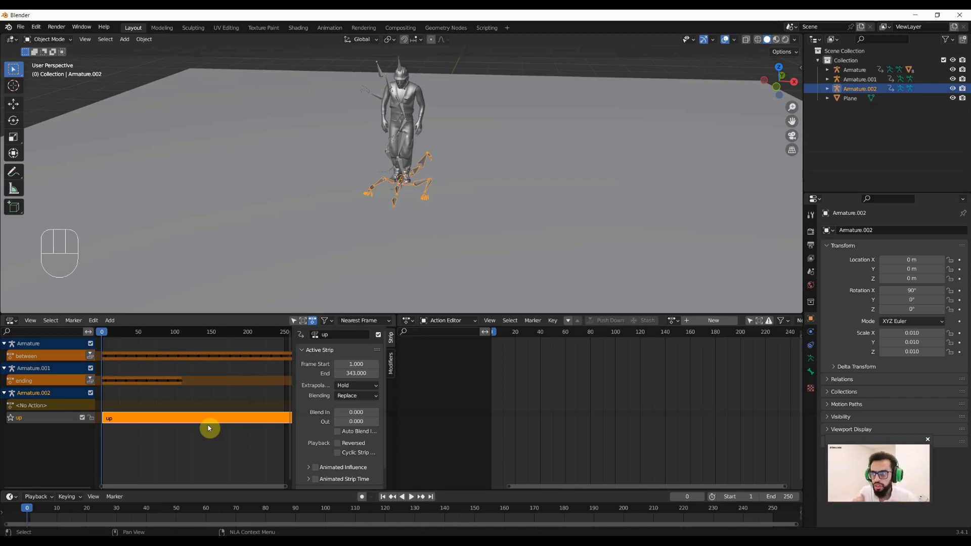
{"action": "left_click", "coordinate": [90, 381]}
{"action": "left_click", "coordinate": [90, 356]}
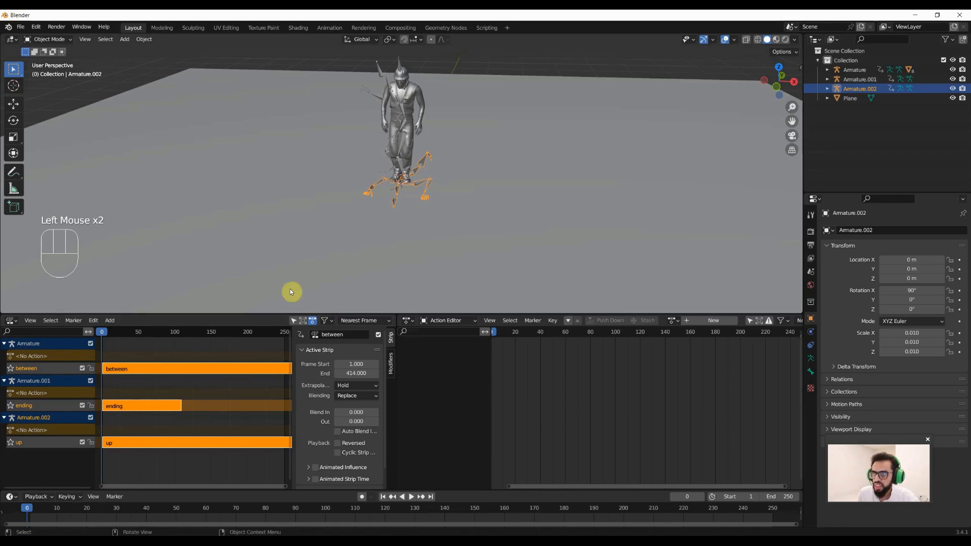
Delete Armature.002 and Armature.001 from the scene and select the remaining character's armature
{"action": "left_click", "coordinate": [426, 187]}
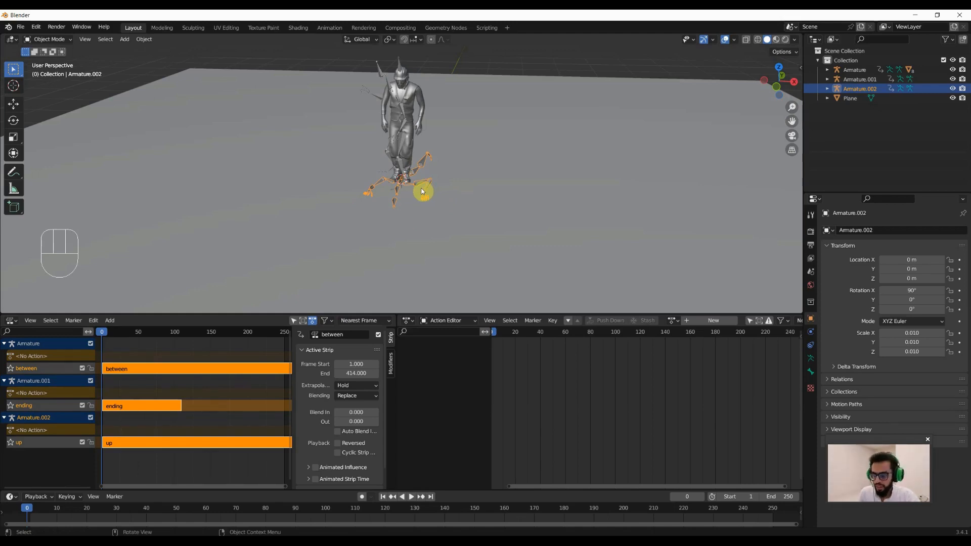
{"action": "key", "text": "x"}
{"action": "left_click", "coordinate": [423, 191]}
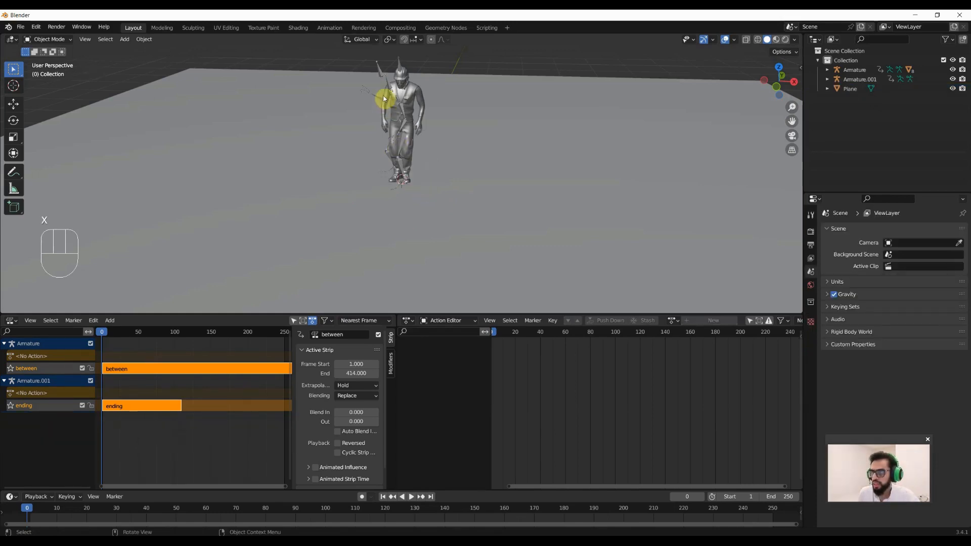
{"action": "left_click", "coordinate": [385, 78]}
{"action": "key", "text": "x"}
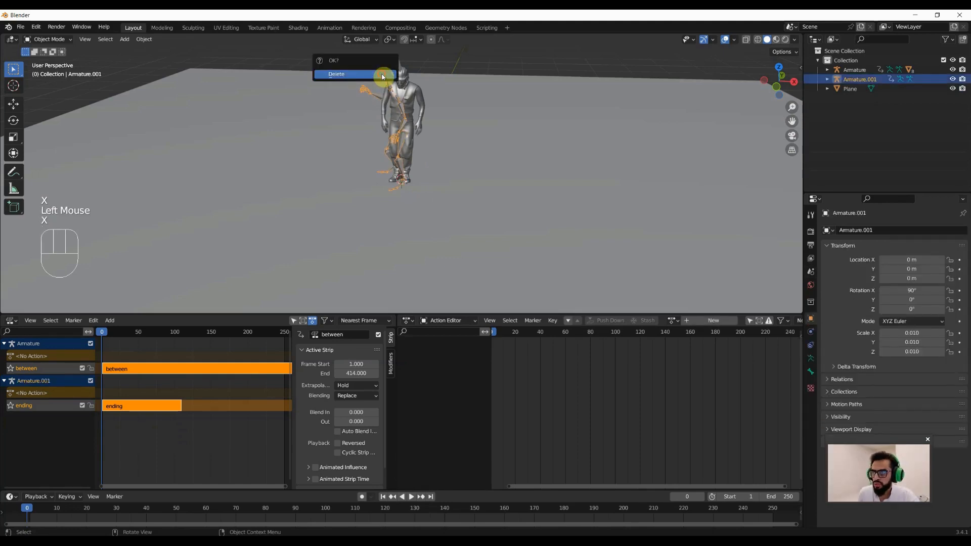
{"action": "left_click", "coordinate": [383, 75]}
{"action": "left_click", "coordinate": [400, 65]}
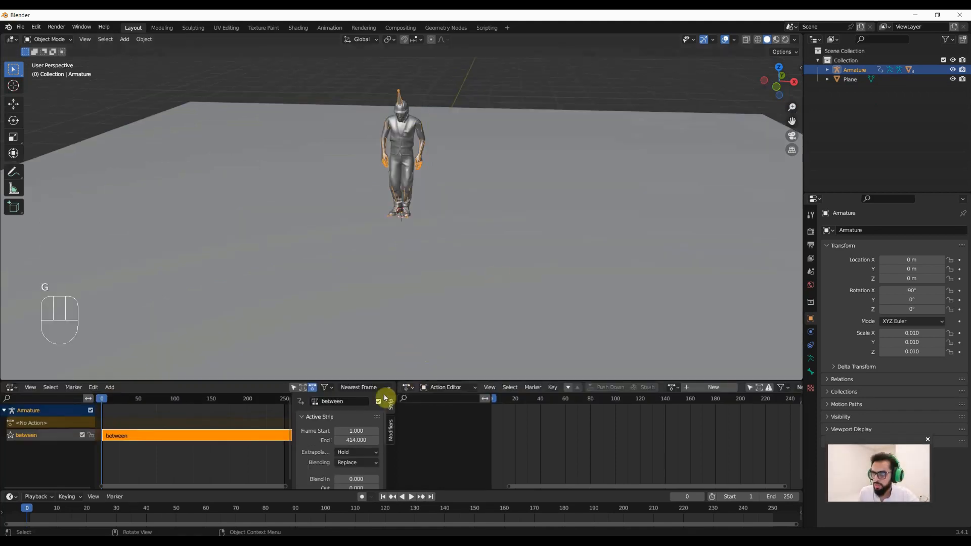
Widen the Nonlinear Animation editor, set the scene's end frame to 705 and fit the between strip in view
{"action": "left_click_drag", "start_coordinate": [396, 429], "coordinate": [618, 431]}
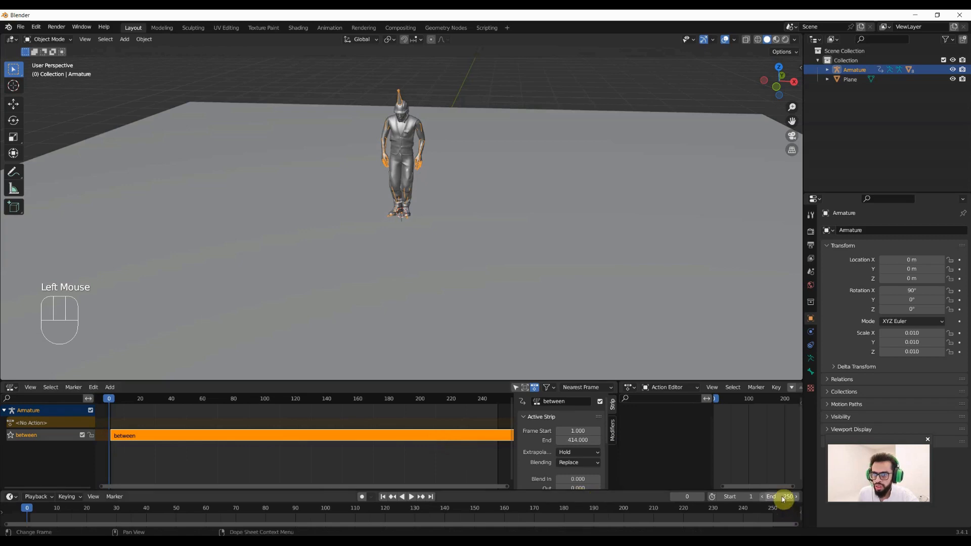
{"action": "left_click_drag", "start_coordinate": [783, 497], "coordinate": [817, 497]}
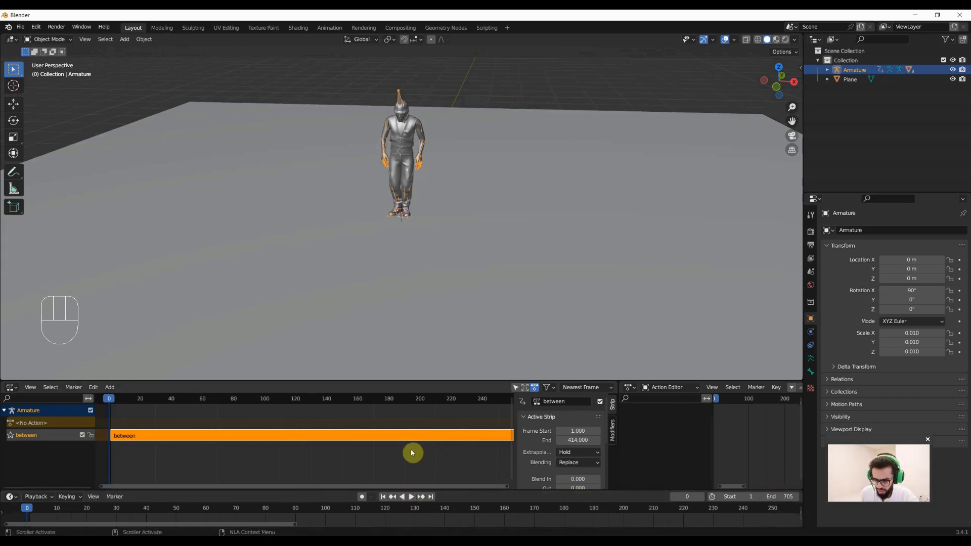
{"action": "key", "text": "Home"}
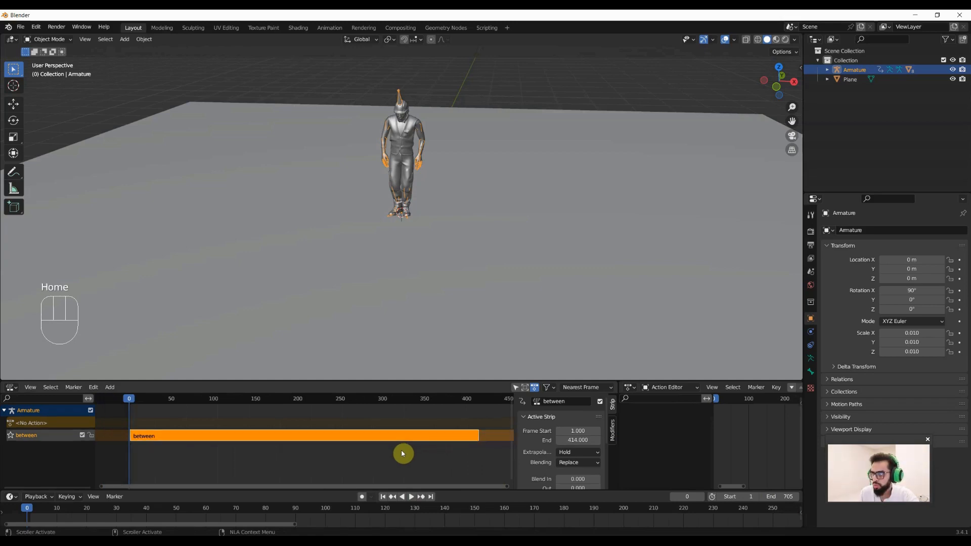
{"action": "scroll", "coordinate": [508, 486], "scroll_direction": "up", "scroll_amount": 1}
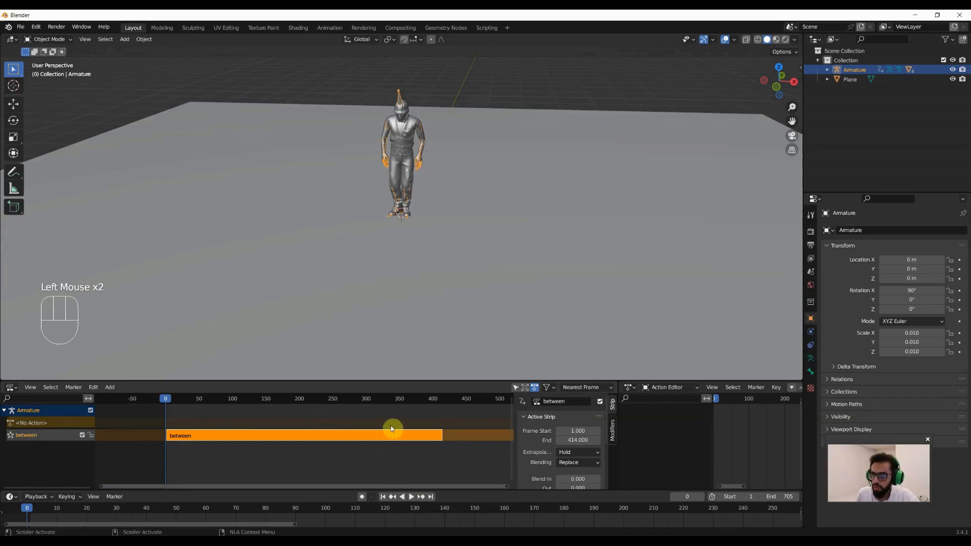
Preview the animation, enlarge the Nonlinear Animation editor and shift the between strip to start at frame 10
{"action": "key", "text": "space"}
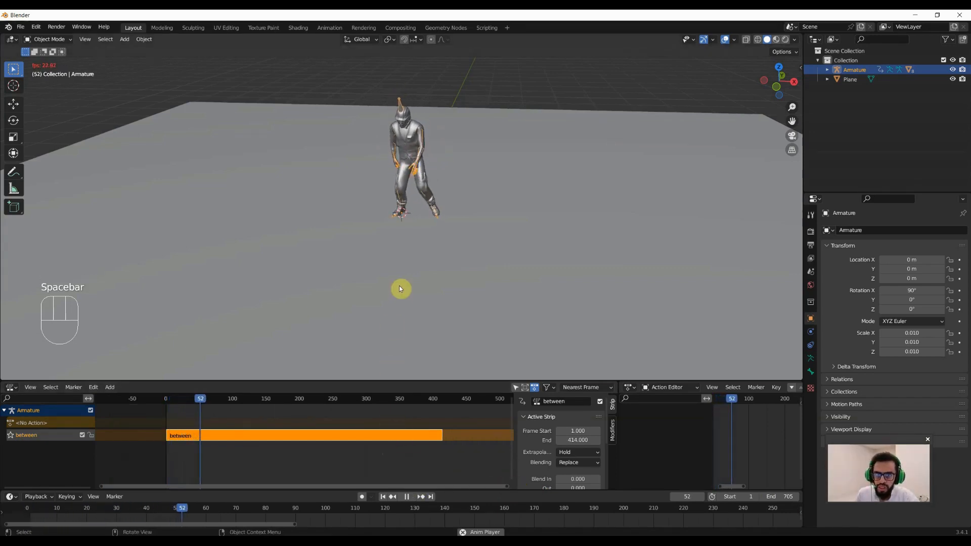
{"action": "key", "text": "space"}
{"action": "left_click_drag", "start_coordinate": [311, 439], "coordinate": [342, 440]}
{"action": "left_click_drag", "start_coordinate": [363, 383], "coordinate": [401, 271]}
{"action": "mouse_move", "coordinate": [240, 328]}
{"action": "left_mouse_down"}
{"action": "mouse_move", "coordinate": [258, 321]}
{"action": "mouse_move", "coordinate": [230, 323]}
{"action": "mouse_move", "coordinate": [258, 329]}
{"action": "mouse_move", "coordinate": [226, 332]}
{"action": "left_mouse_up"}
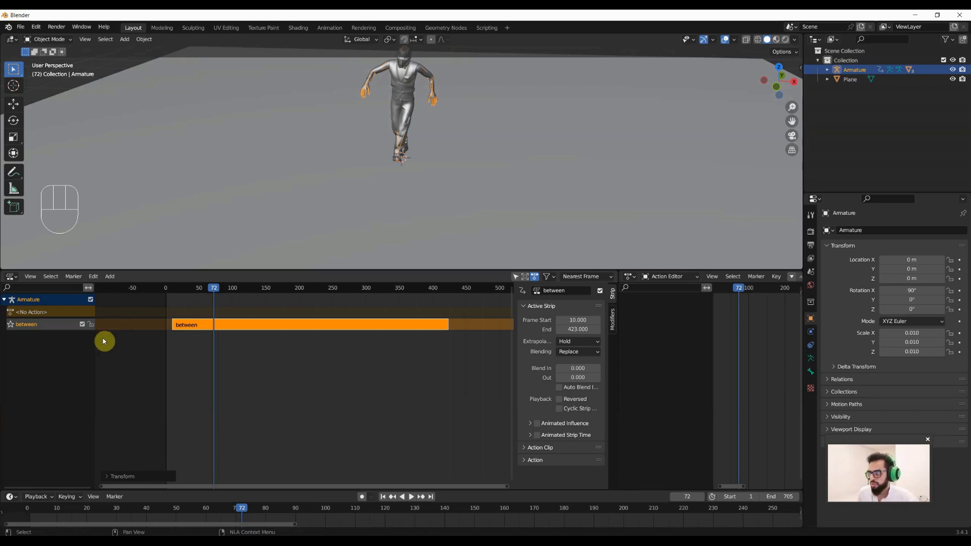
Add an empty NLA track above the between track and shift the between strip to start at frame 70
{"action": "key", "text": "shift"}
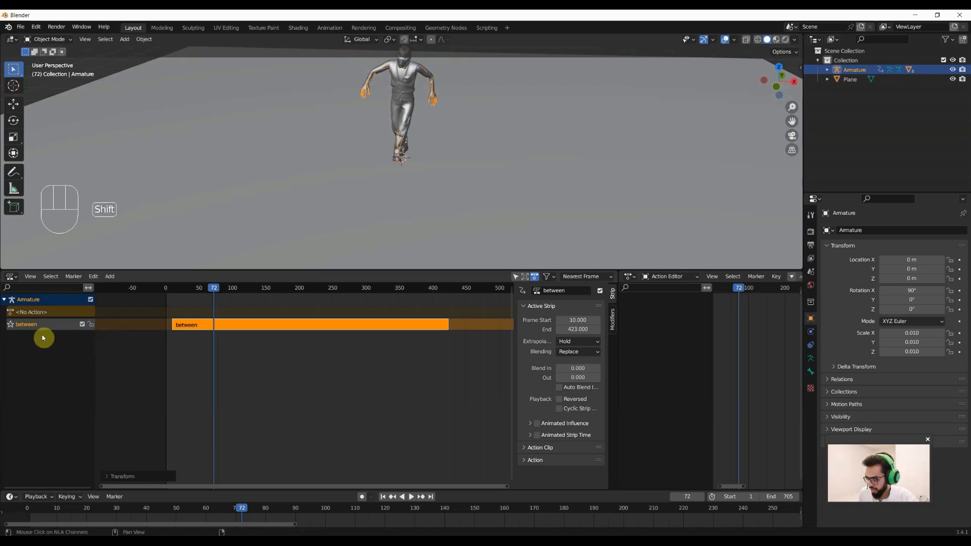
{"action": "key", "text": "shift+a"}
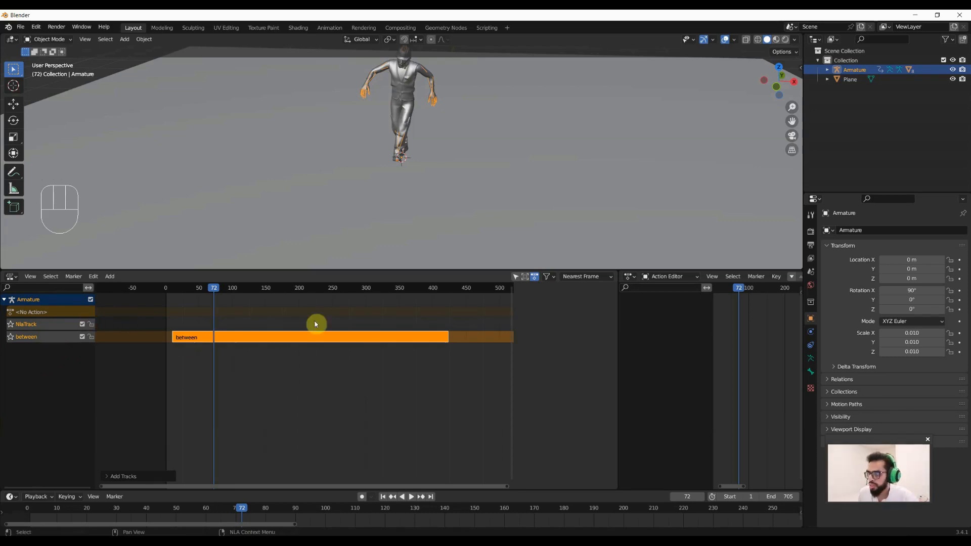
{"action": "left_click", "coordinate": [328, 341]}
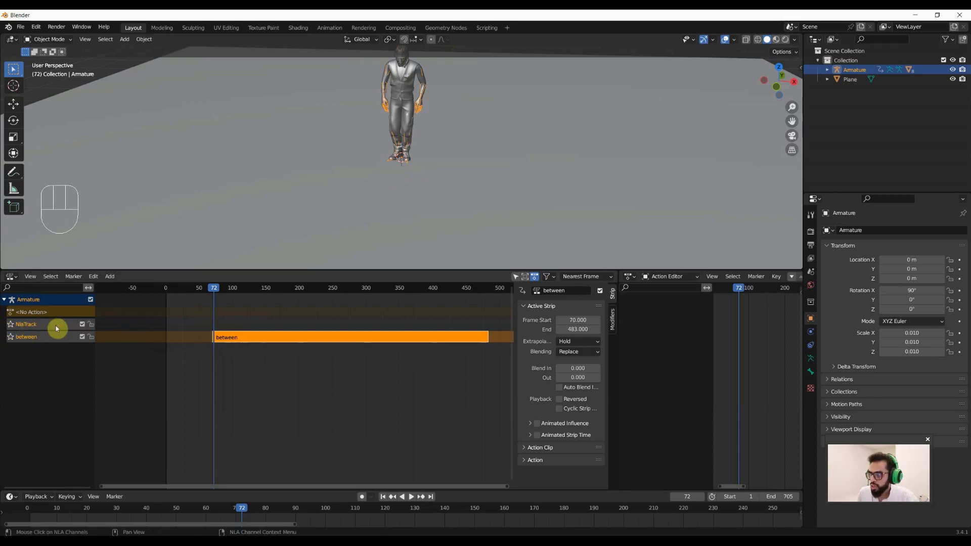
Select the empty NLA track and add the up action to it as a strip at frame 72
{"action": "left_click", "coordinate": [24, 326]}
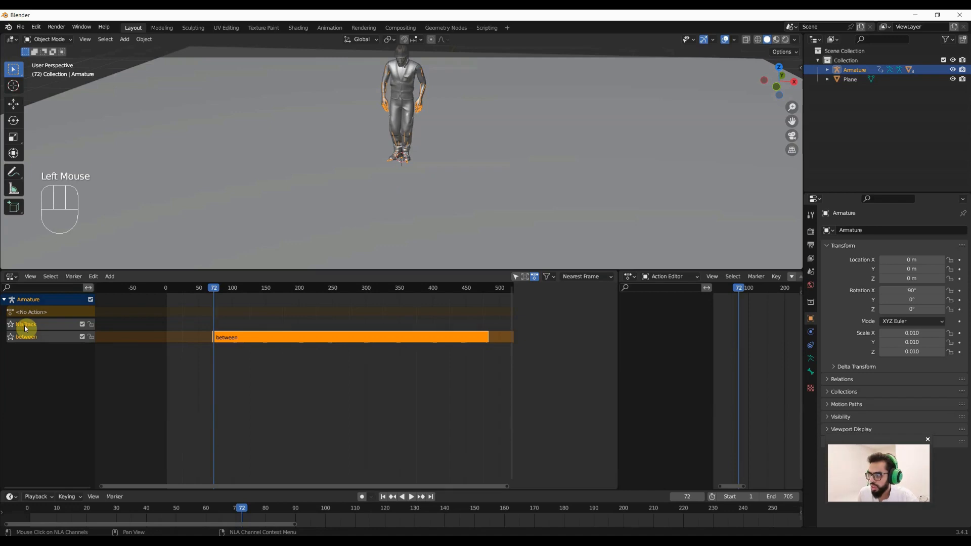
{"action": "key", "text": "ctrl+z"}
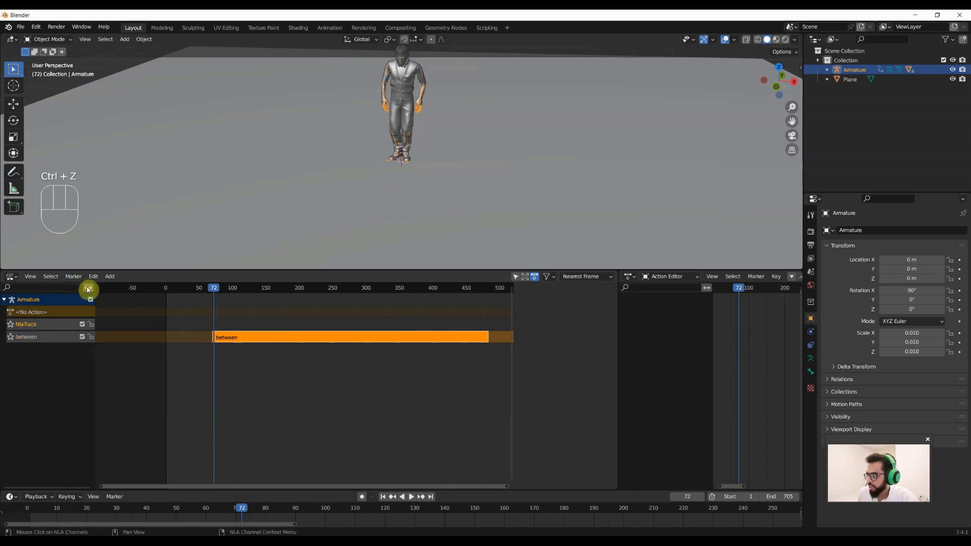
{"action": "left_click", "coordinate": [109, 277]}
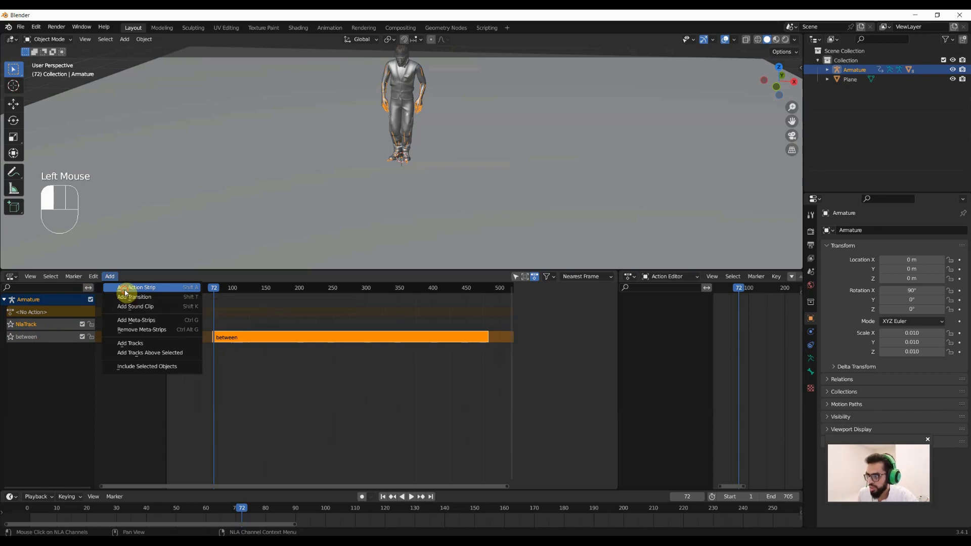
{"action": "left_click", "coordinate": [125, 290]}
{"action": "left_click", "coordinate": [147, 324]}
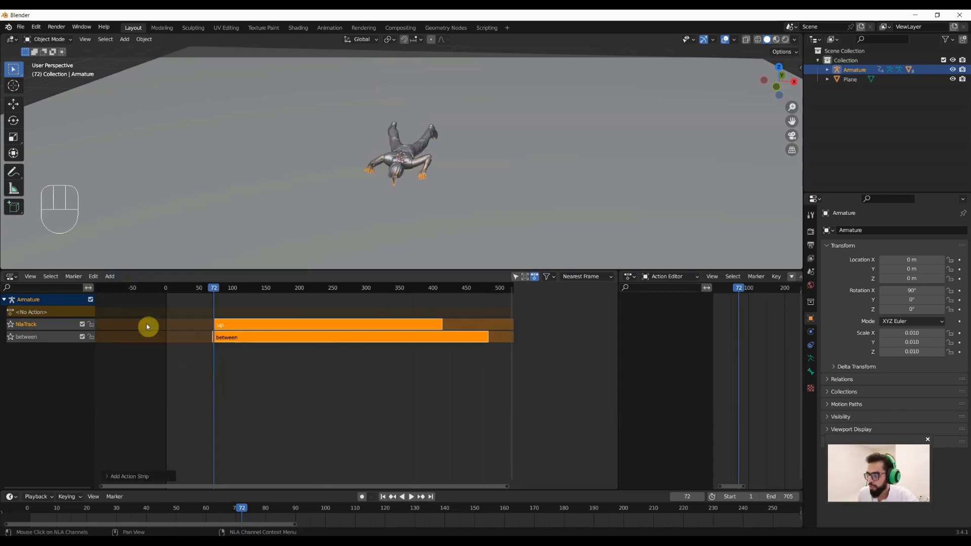
Move only the up strip so that it starts at frame -1
{"action": "left_click_drag", "start_coordinate": [262, 325], "coordinate": [241, 327]}
{"action": "right_click", "coordinate": [241, 324]}
{"action": "left_click", "coordinate": [262, 323]}
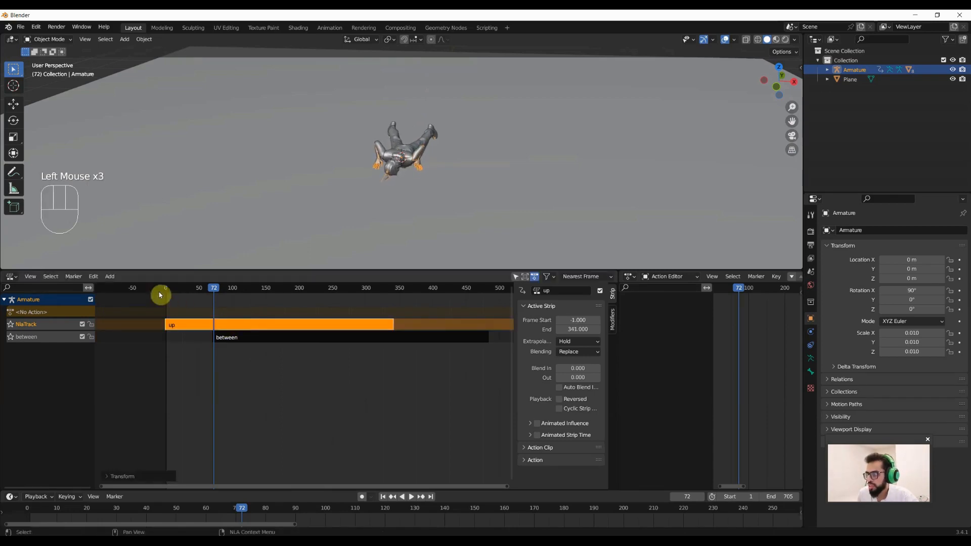
Scrub past the end of the up strip to frame 398 and examine the character's pose and position
{"action": "left_click", "coordinate": [175, 289]}
{"action": "left_click_drag", "start_coordinate": [182, 291], "coordinate": [432, 324]}
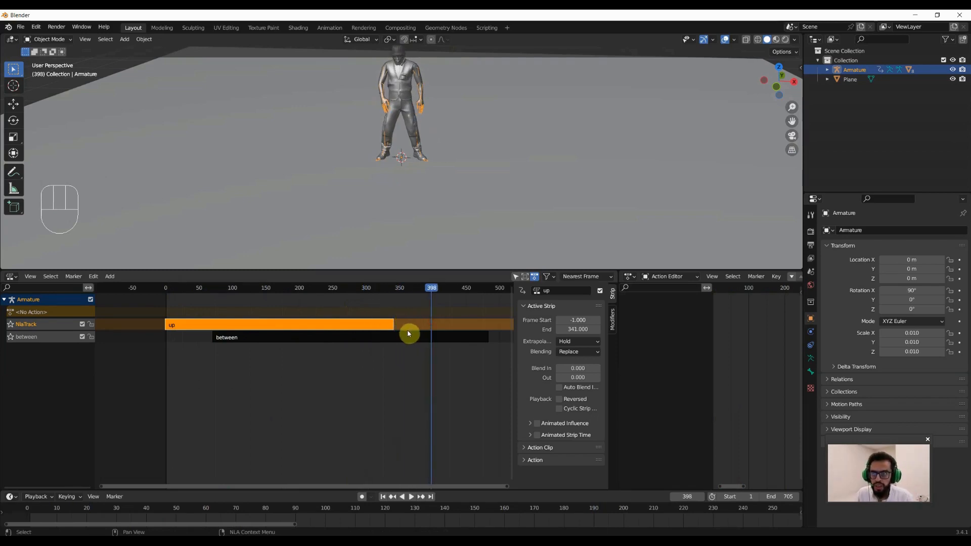
{"action": "scroll", "coordinate": [430, 151], "scroll_direction": "up", "scroll_amount": 1}
{"action": "scroll", "coordinate": [430, 150], "scroll_direction": "down", "scroll_amount": 1}
{"action": "scroll", "coordinate": [430, 150], "scroll_direction": "up", "scroll_amount": 1}
{"action": "scroll", "coordinate": [430, 151], "scroll_direction": "down", "scroll_amount": 1}
{"action": "scroll", "coordinate": [431, 152], "scroll_direction": "down", "scroll_amount": 3}
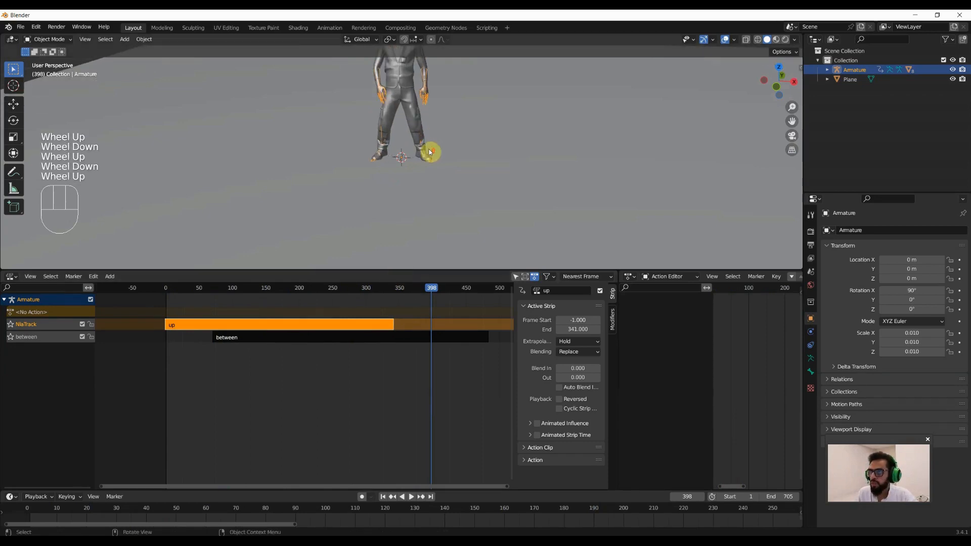
{"action": "scroll", "coordinate": [431, 154], "scroll_direction": "up", "scroll_amount": 3}
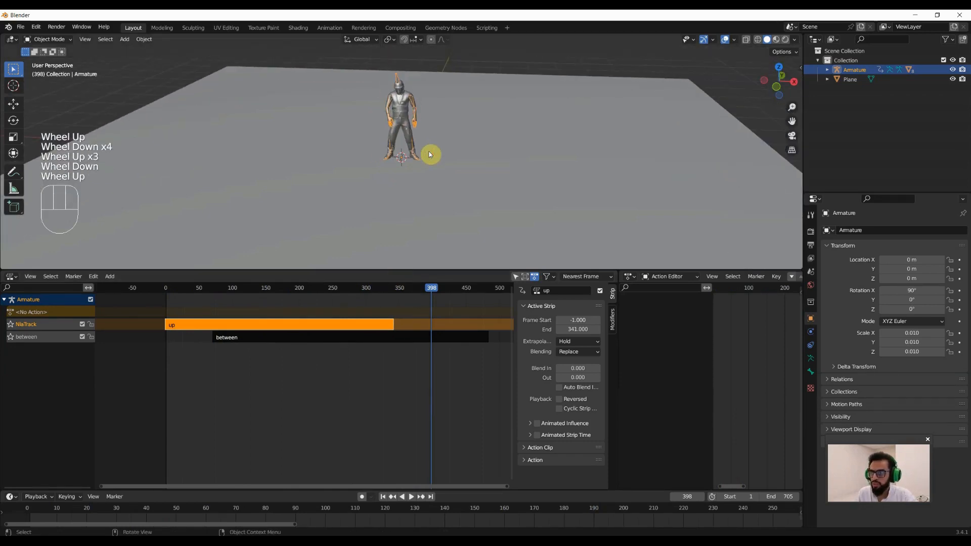
{"action": "scroll", "coordinate": [431, 152], "scroll_direction": "down", "scroll_amount": 1}
{"action": "scroll", "coordinate": [430, 152], "scroll_direction": "up", "scroll_amount": 1}
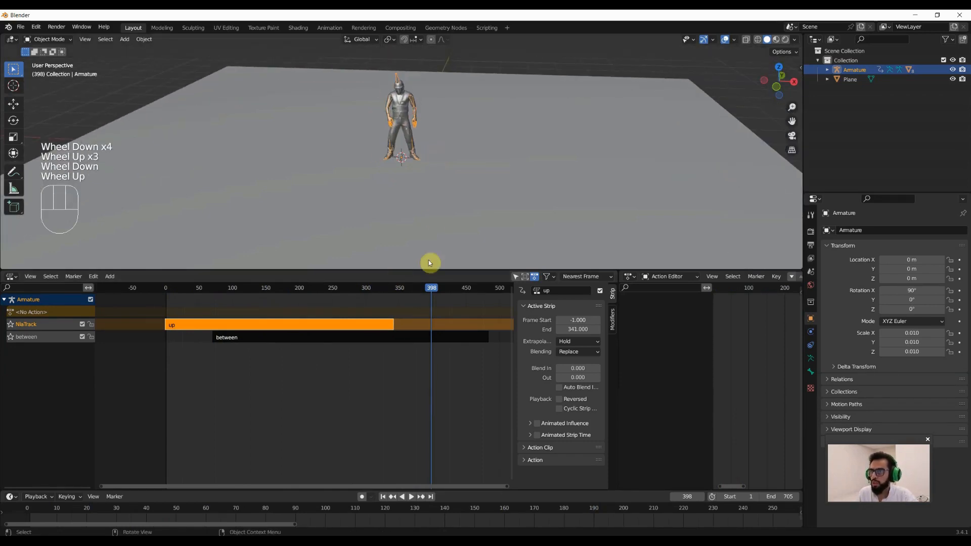
Move the between strip so that it starts at frame 254, and scrub to frame 329 to check the pose
{"action": "left_click", "coordinate": [360, 341]}
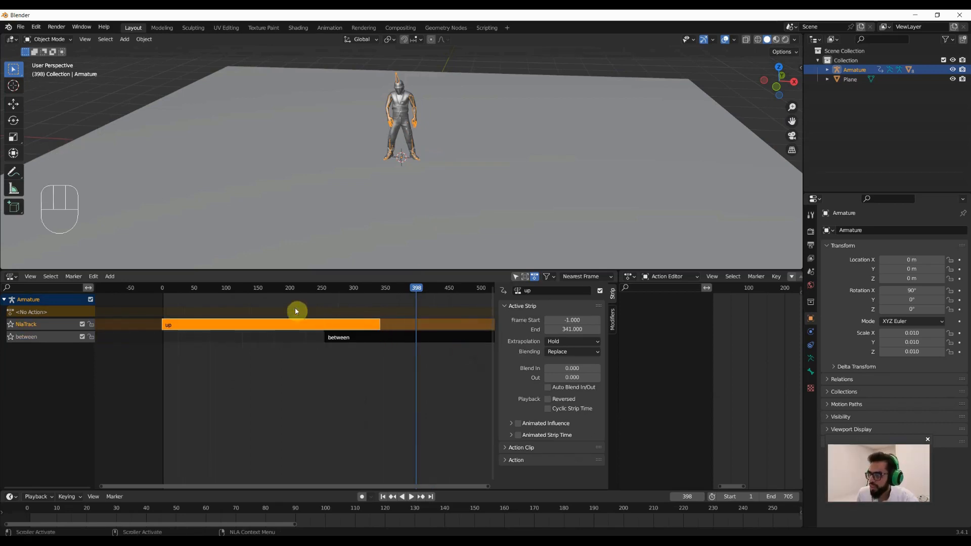
{"action": "left_click_drag", "start_coordinate": [284, 288], "coordinate": [372, 301]}
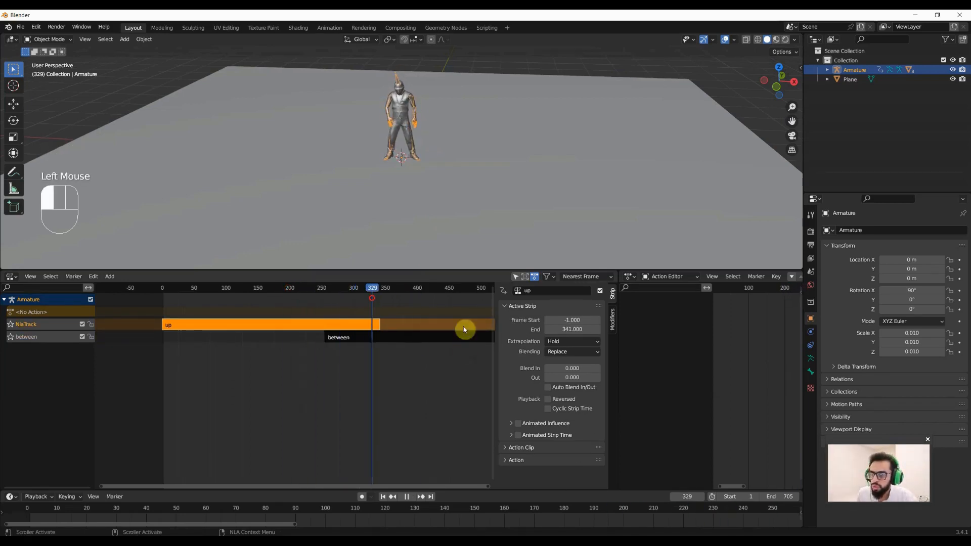
Set the extrapolation of the up strip to Nothing
{"action": "left_click", "coordinate": [304, 324]}
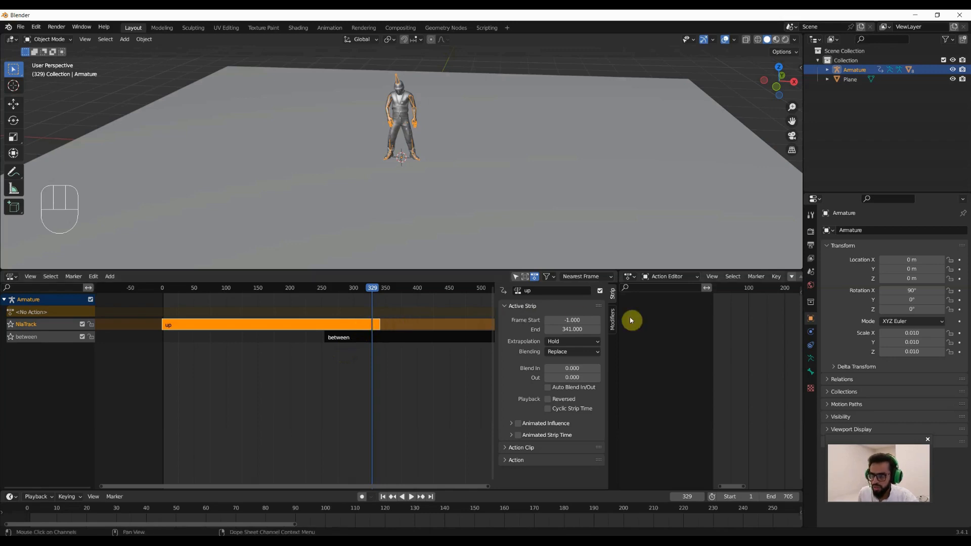
{"action": "key", "text": "n"}
{"action": "key", "text": "n"}
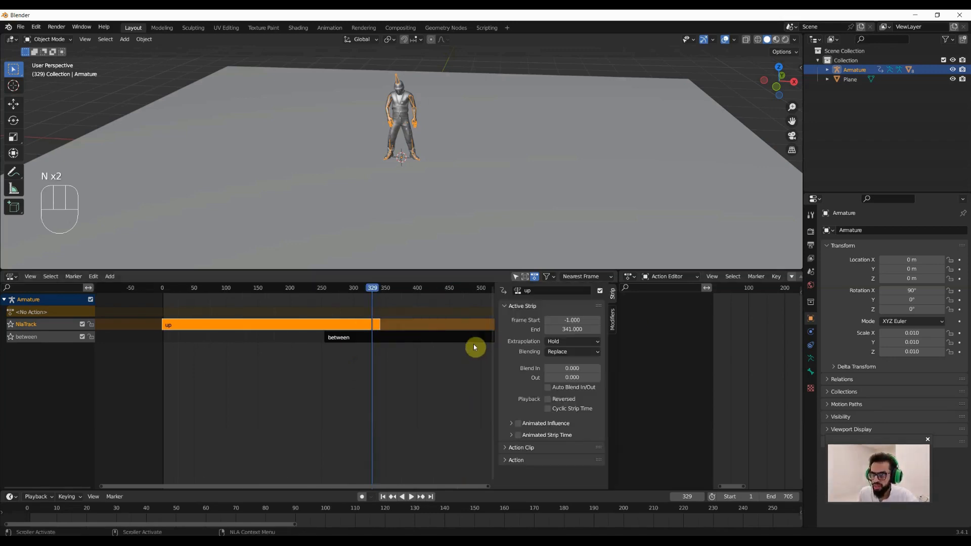
{"action": "left_click", "coordinate": [577, 344]}
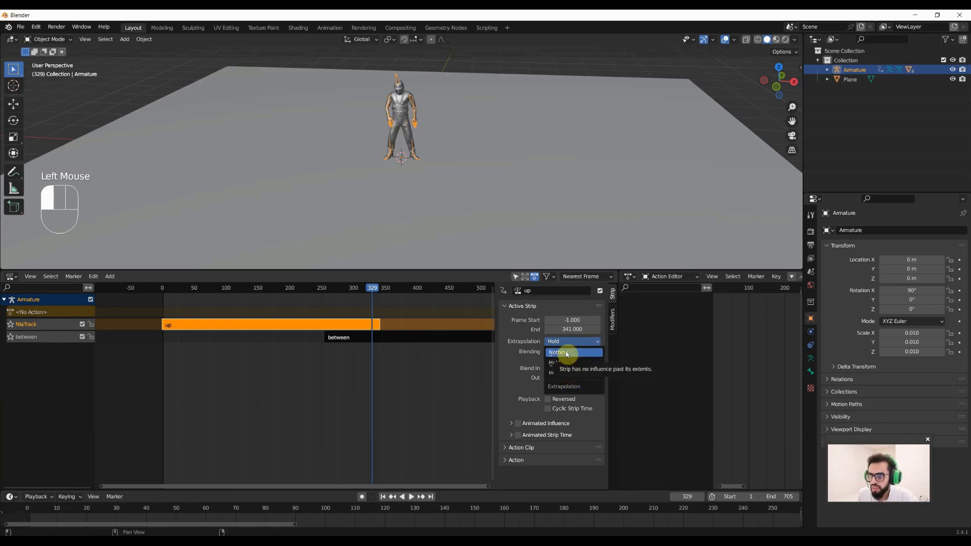
{"action": "left_click", "coordinate": [567, 354]}
Scrub from frame 208 to frame 390 and examine the change from the up strip to the between strip
{"action": "left_click", "coordinate": [297, 292]}
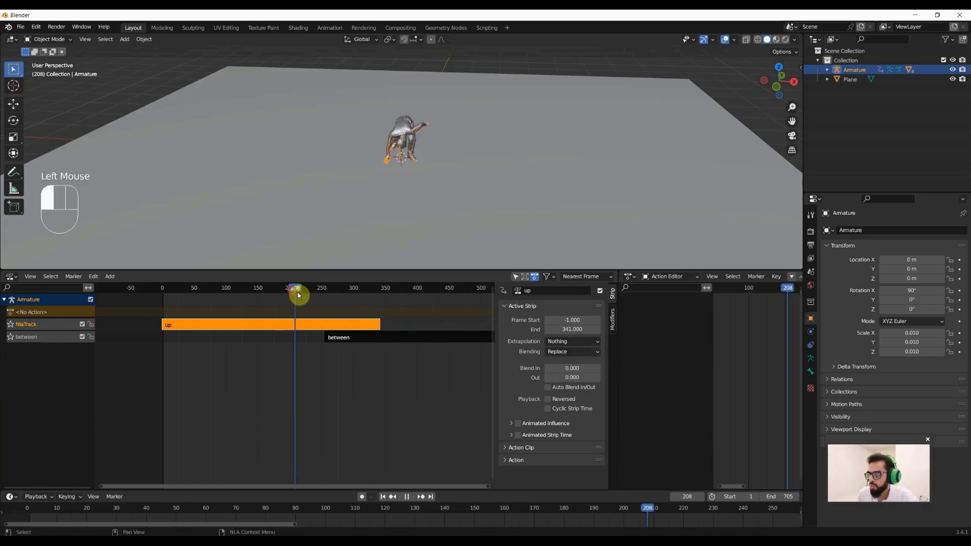
{"action": "left_click_drag", "start_coordinate": [299, 294], "coordinate": [336, 342]}
{"action": "left_click_drag", "start_coordinate": [321, 345], "coordinate": [351, 345]}
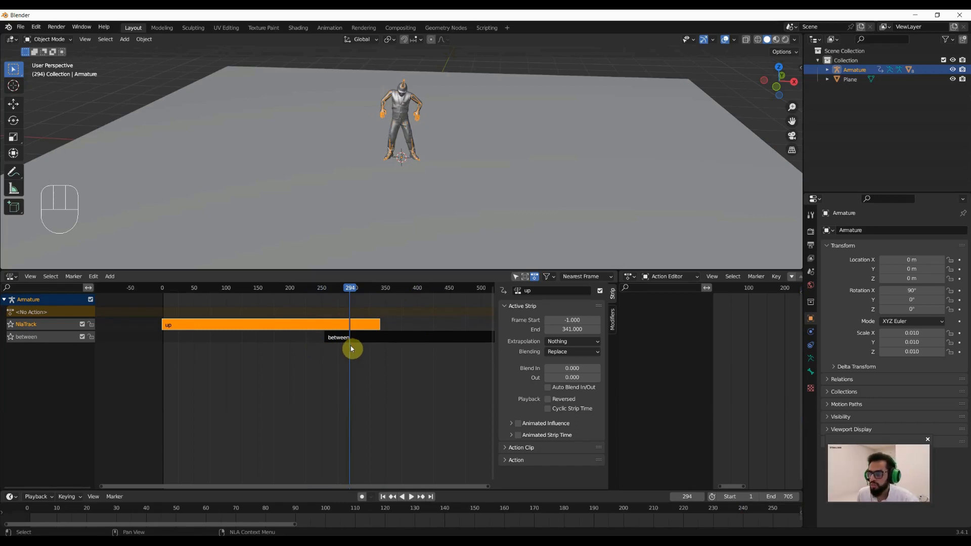
{"action": "left_click_drag", "start_coordinate": [317, 288], "coordinate": [411, 303]}
Add another NLA track above the up track and add the ending action to it as a strip at frame 631
{"action": "left_click", "coordinate": [420, 339]}
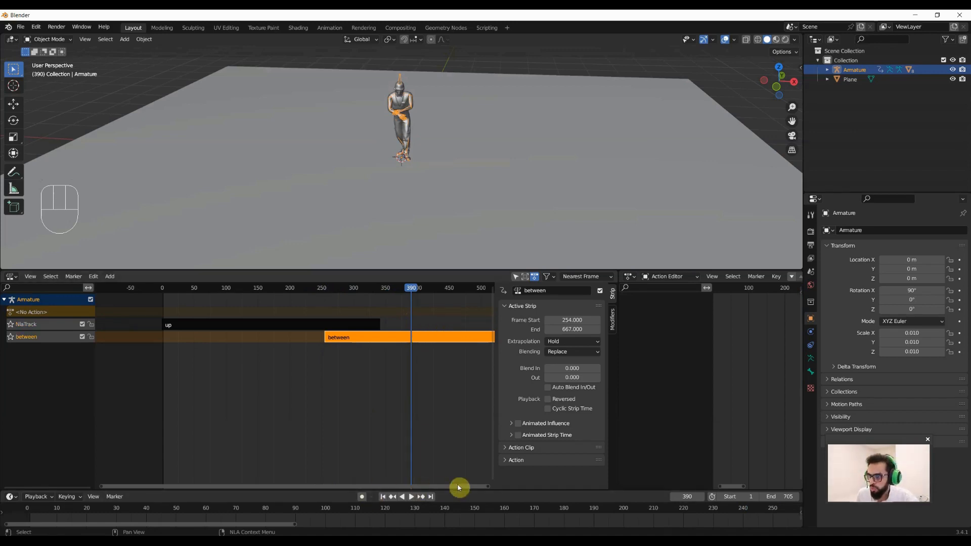
{"action": "left_click_drag", "start_coordinate": [489, 487], "coordinate": [801, 496]}
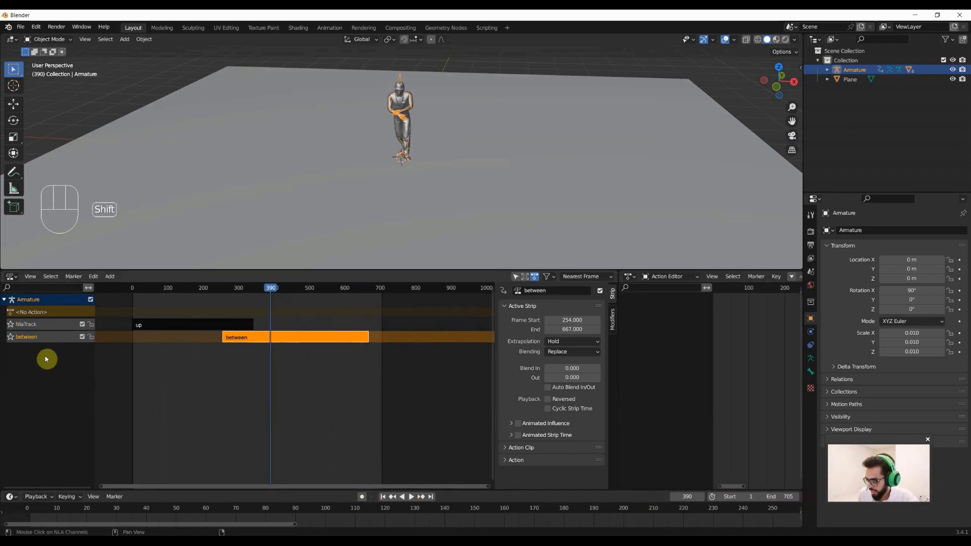
{"action": "key", "text": "shift+a"}
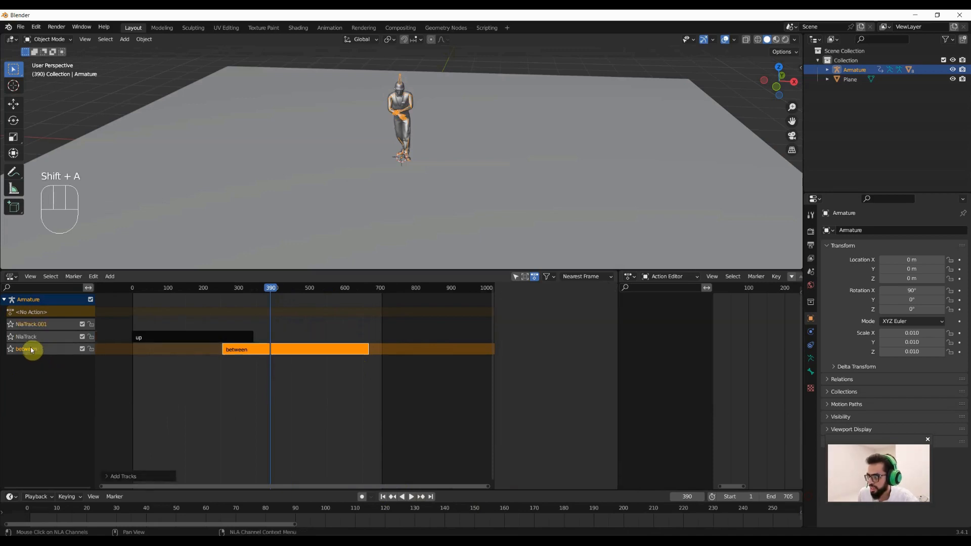
{"action": "left_click", "coordinate": [34, 326]}
{"action": "left_click", "coordinate": [206, 411]}
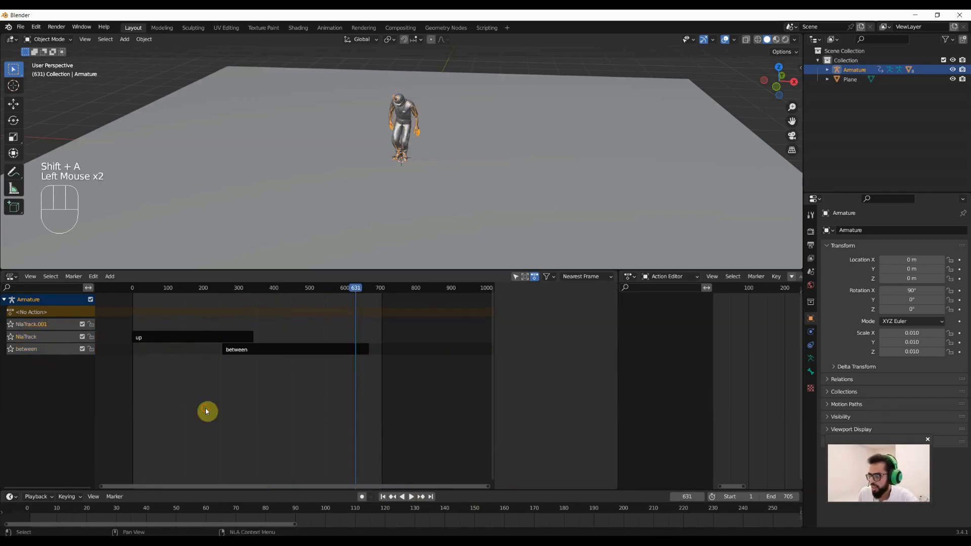
{"action": "left_click", "coordinate": [42, 325]}
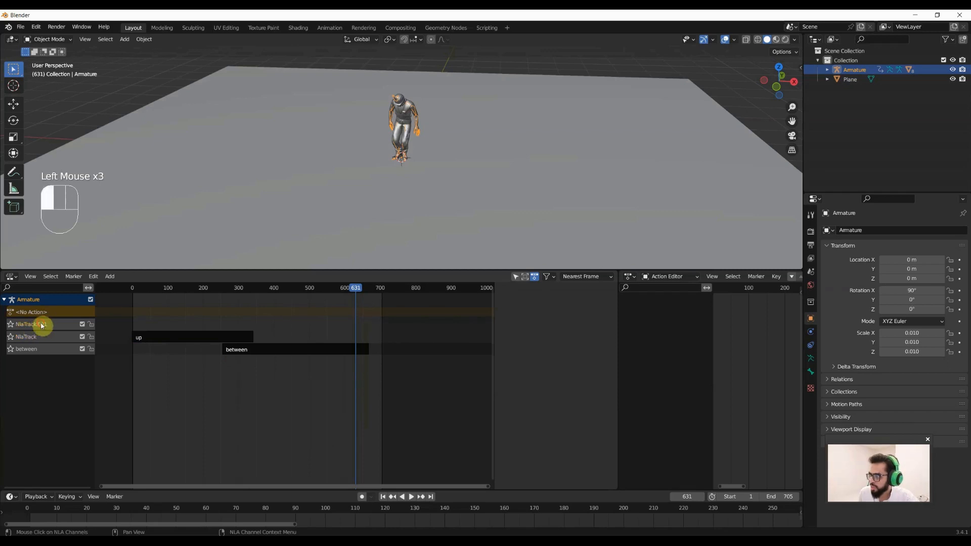
{"action": "key", "text": "shift+a"}
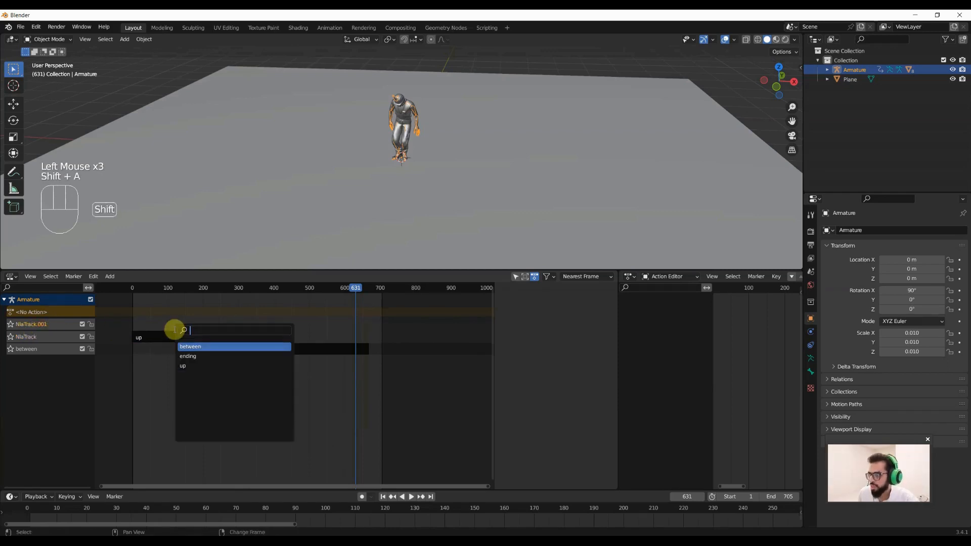
{"action": "left_click", "coordinate": [190, 356]}
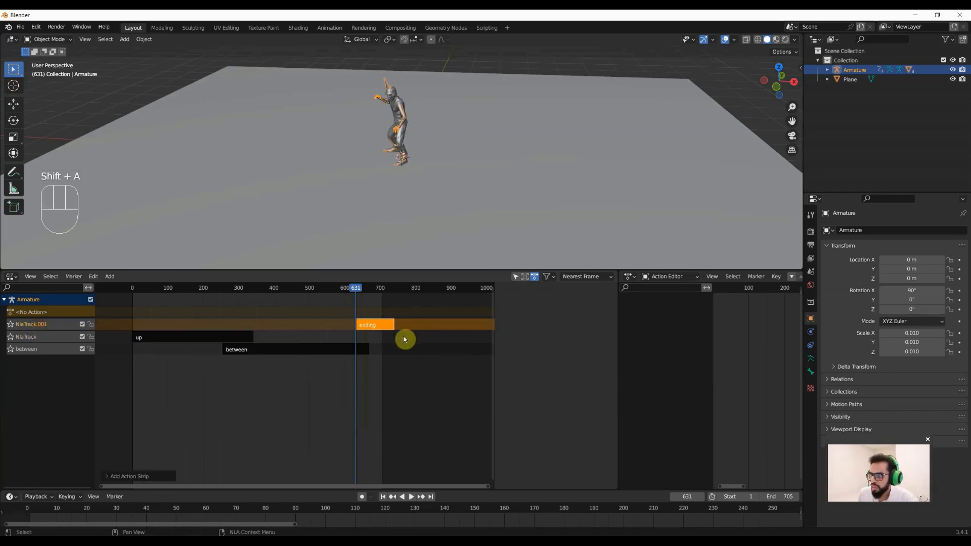
Shift the ending strip to start at frame 633, set its extrapolation to Nothing, and scrub to frame 317
{"action": "mouse_move", "coordinate": [374, 328]}
{"action": "left_mouse_down"}
{"action": "mouse_move", "coordinate": [373, 346]}
{"action": "mouse_move", "coordinate": [386, 332]}
{"action": "mouse_move", "coordinate": [368, 325]}
{"action": "mouse_move", "coordinate": [379, 329]}
{"action": "mouse_move", "coordinate": [373, 349]}
{"action": "mouse_move", "coordinate": [378, 310]}
{"action": "mouse_move", "coordinate": [374, 335]}
{"action": "left_mouse_up"}
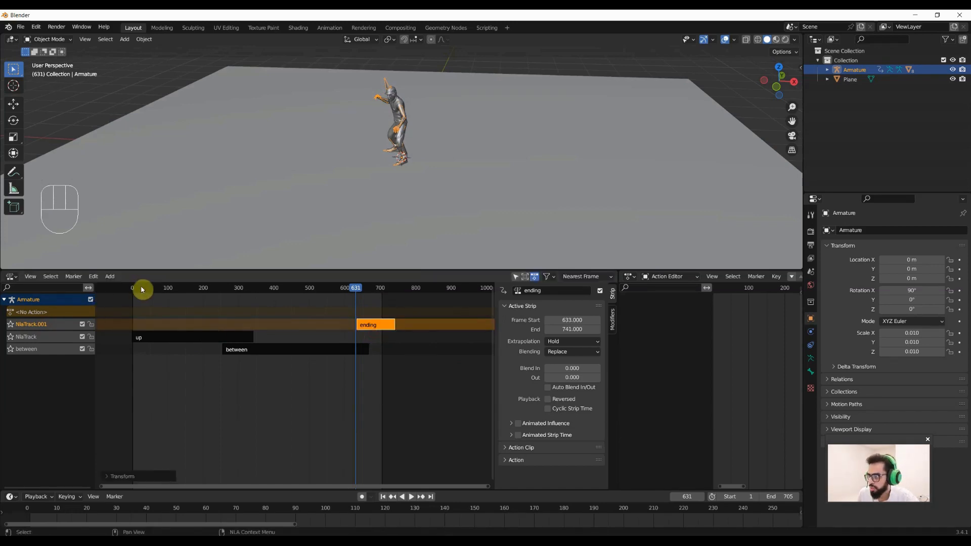
{"action": "left_click_drag", "start_coordinate": [138, 288], "coordinate": [170, 291]}
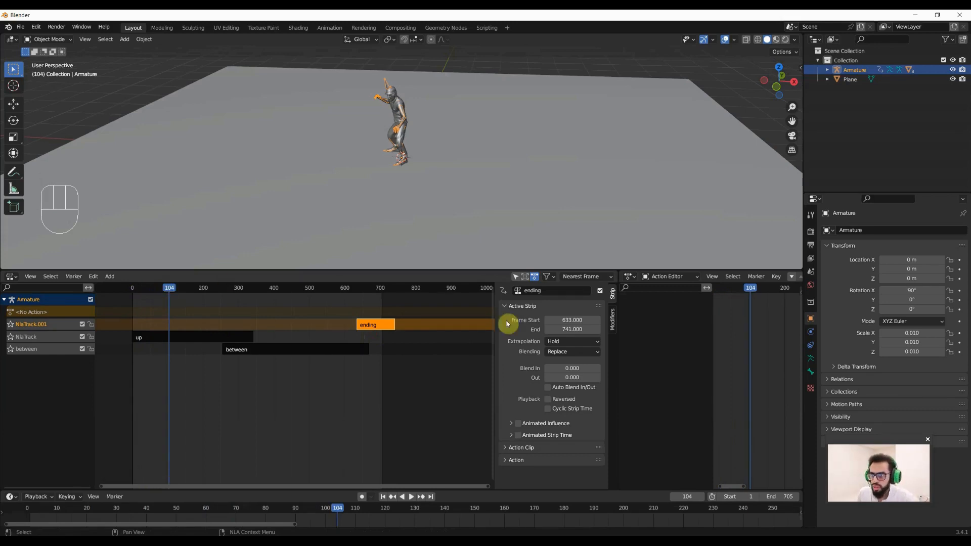
{"action": "left_click", "coordinate": [572, 343]}
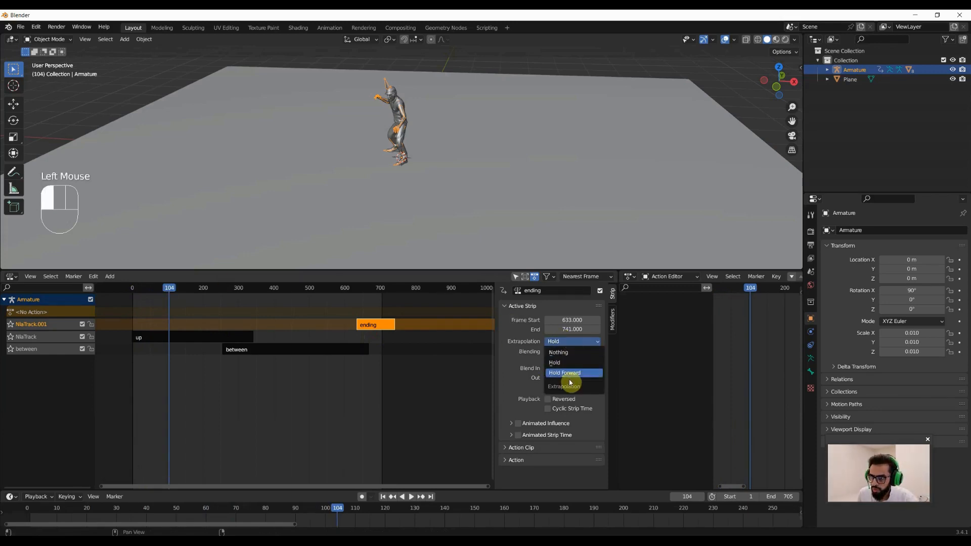
{"action": "left_click", "coordinate": [571, 354]}
{"action": "key", "text": "space"}
{"action": "key", "text": "space"}
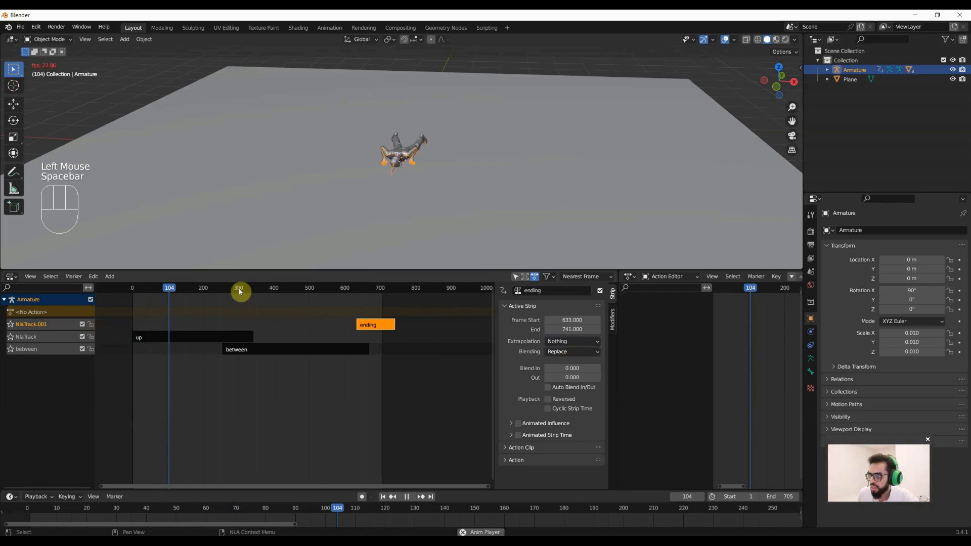
{"action": "left_click_drag", "start_coordinate": [174, 288], "coordinate": [245, 287]}
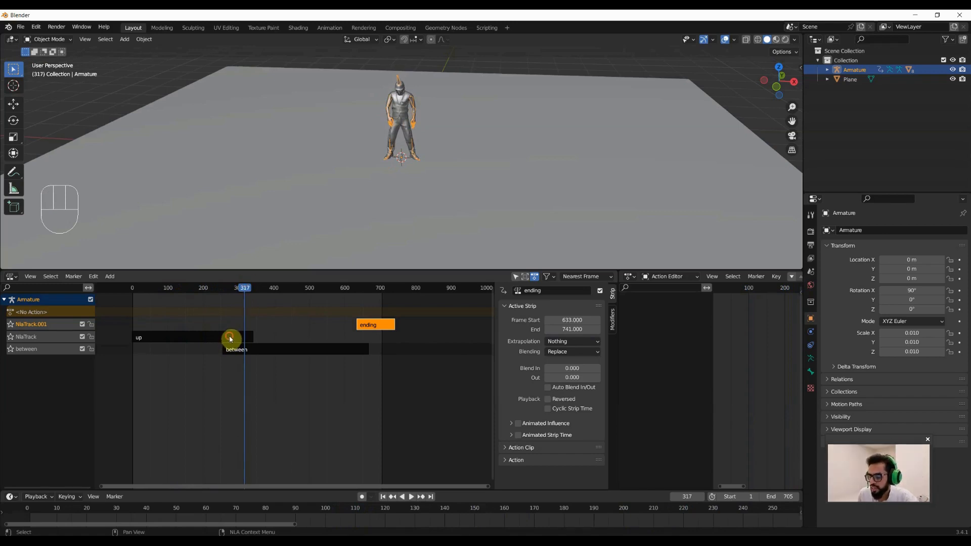
Enable Auto Blend In/Out on both the up strip and the between strip
{"action": "left_click", "coordinate": [230, 339]}
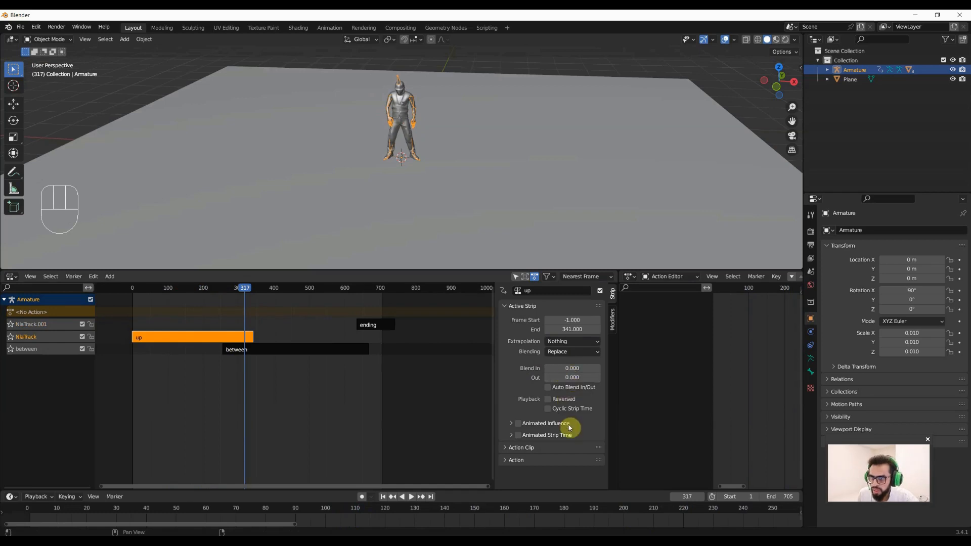
{"action": "left_click", "coordinate": [550, 389]}
{"action": "left_click", "coordinate": [253, 350]}
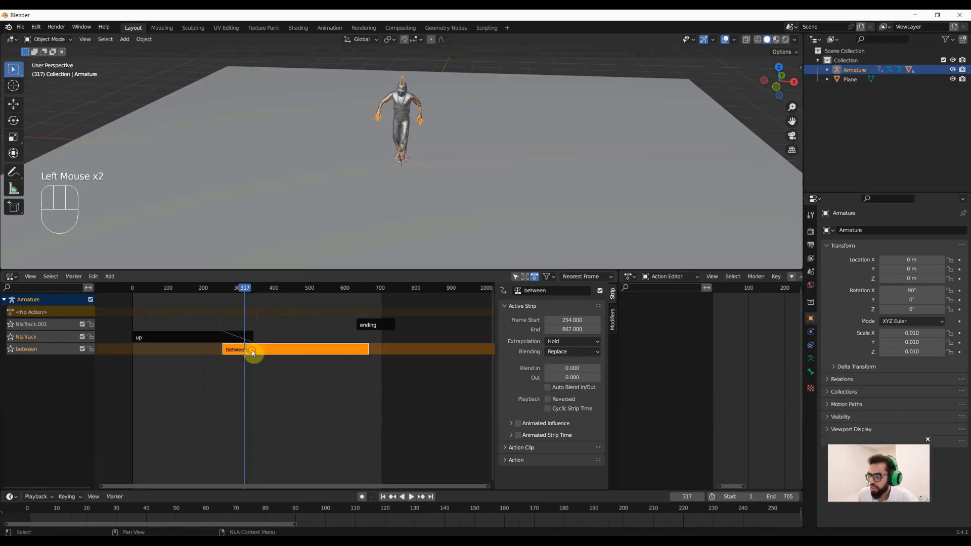
{"action": "left_click", "coordinate": [550, 390]}
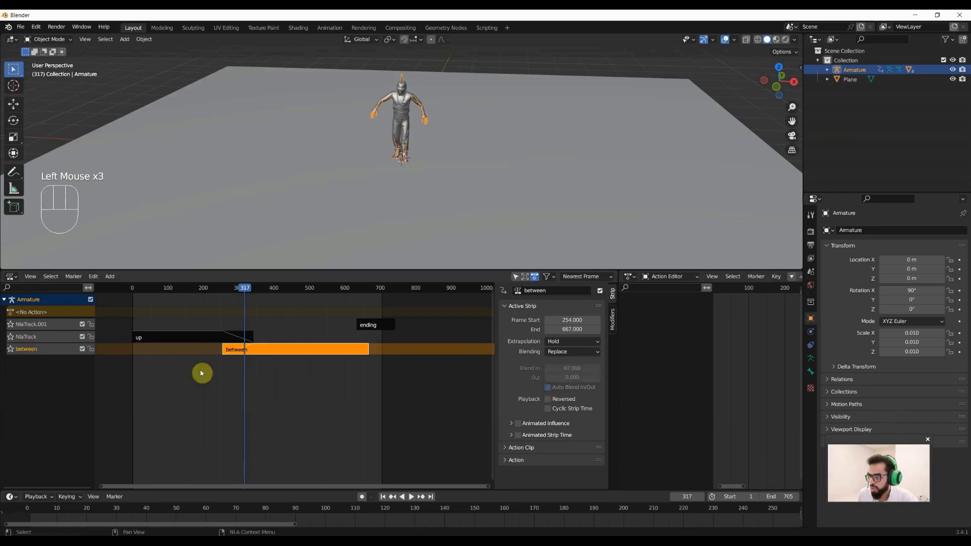
Play and scrub through the overlap of the up and between strips to examine the blend, ending at frame 631
{"action": "left_click_drag", "start_coordinate": [192, 291], "coordinate": [223, 288]}
{"action": "key", "text": "space"}
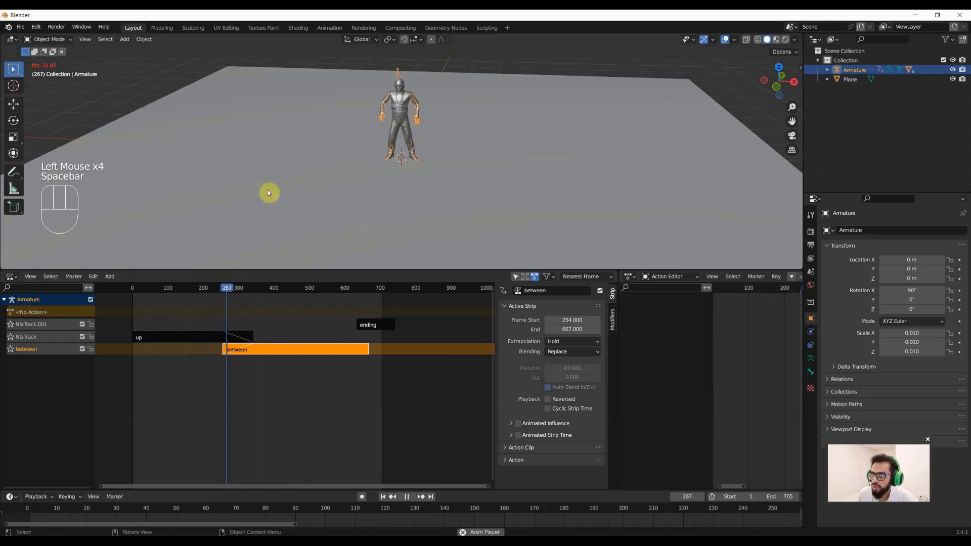
{"action": "key", "text": "space"}
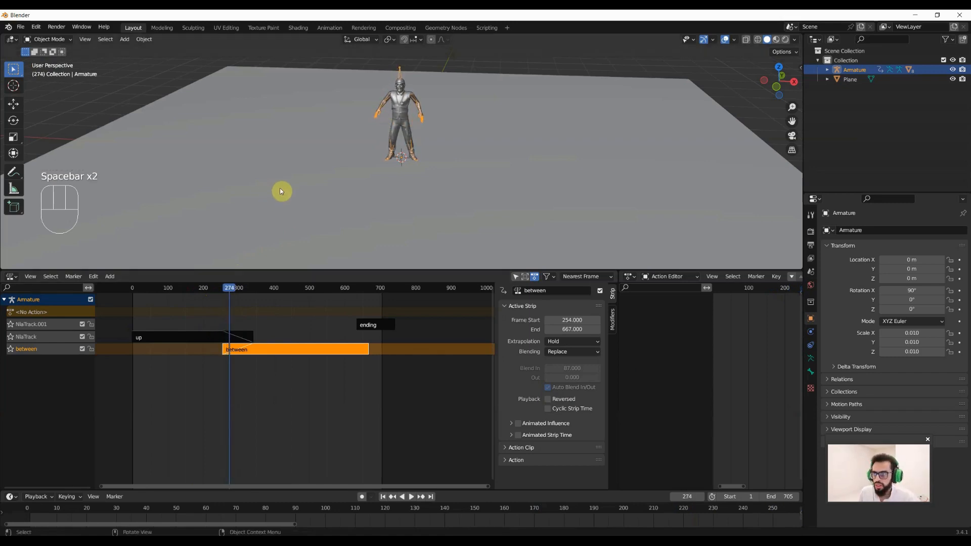
{"action": "key", "text": "space"}
{"action": "left_click_drag", "start_coordinate": [219, 287], "coordinate": [356, 330]}
Move the ending strip onto the up strip's track at frame 638, and enable Auto Blend In/Out for the between and ending strips
{"action": "left_click", "coordinate": [375, 327]}
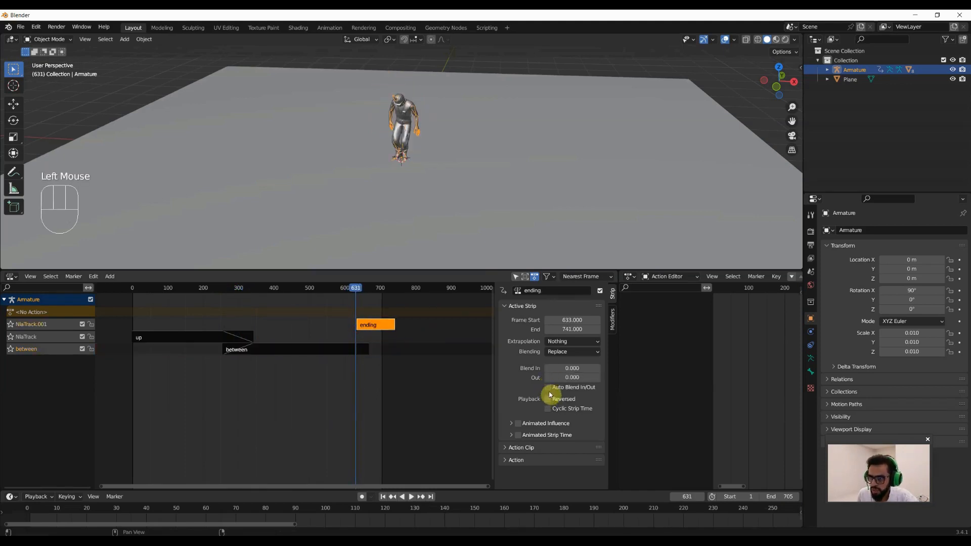
{"action": "left_click", "coordinate": [548, 387]}
{"action": "left_click", "coordinate": [348, 349]}
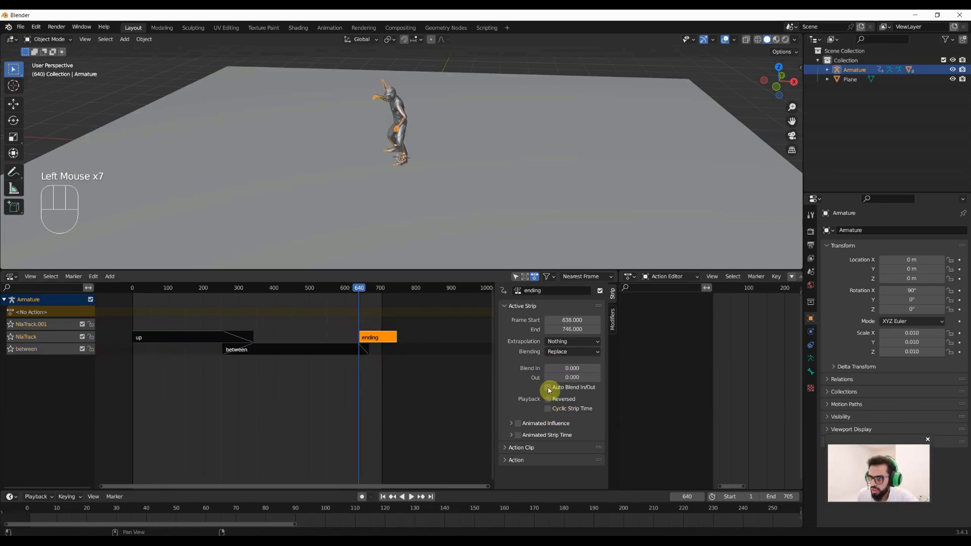
{"action": "left_click", "coordinate": [548, 388]}
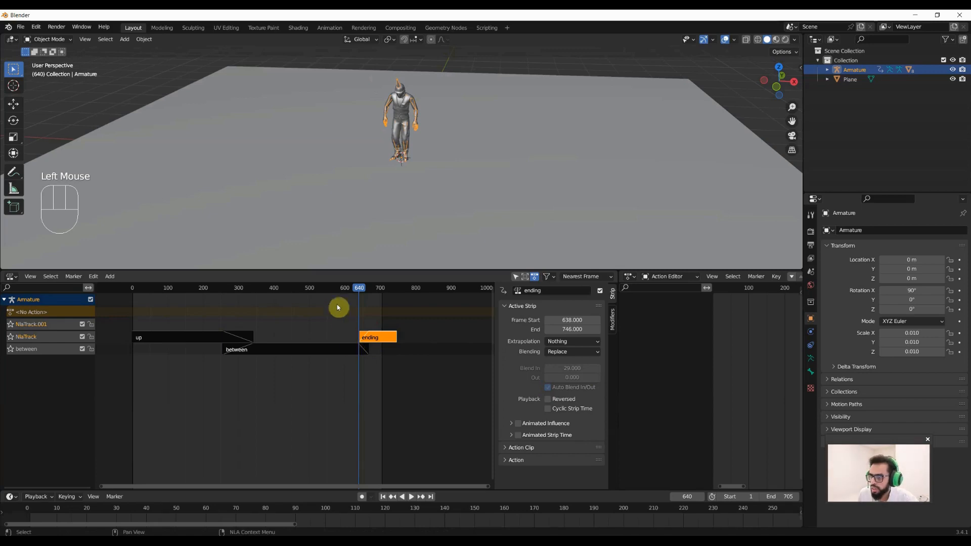
Scrub past the ending strip to frame 834 and set the scene's end frame to 837
{"action": "left_click_drag", "start_coordinate": [356, 285], "coordinate": [429, 318]}
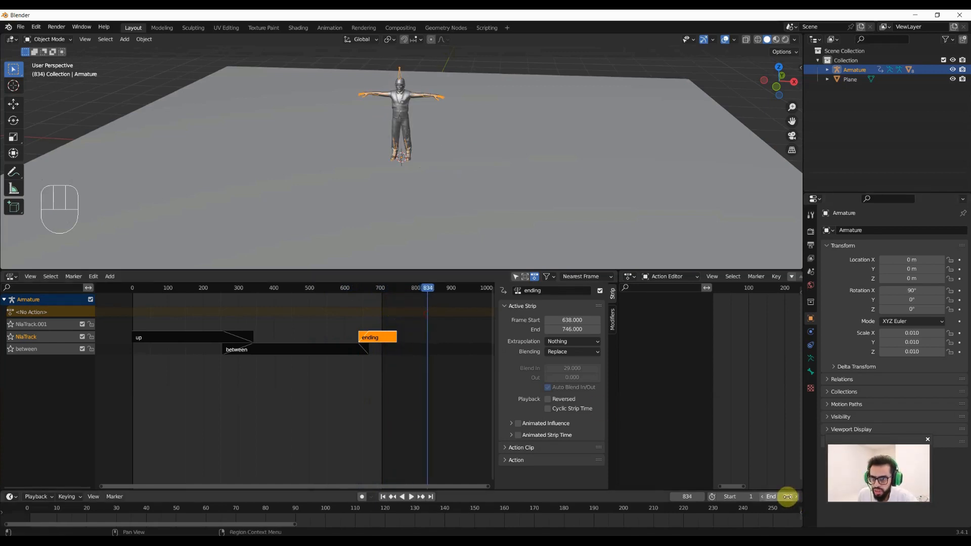
{"action": "left_click_drag", "start_coordinate": [788, 496], "coordinate": [814, 496]}
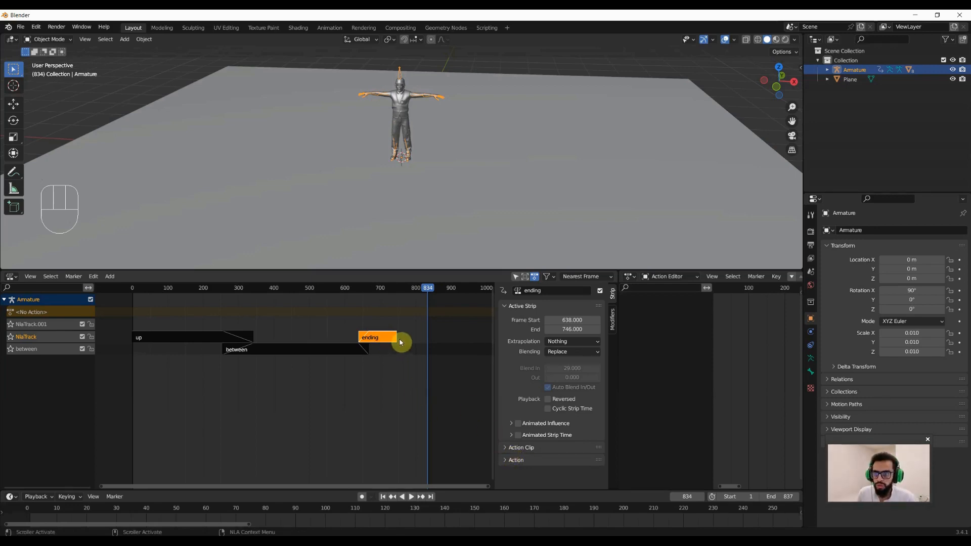
Expand the ending strip's Action Clip settings and set its Playback Scale to 1.800
{"action": "left_click", "coordinate": [505, 449]}
{"action": "scroll", "coordinate": [553, 462], "scroll_direction": "up", "scroll_amount": 1}
{"action": "scroll", "coordinate": [553, 462], "scroll_direction": "down", "scroll_amount": 1}
{"action": "scroll", "coordinate": [553, 462], "scroll_direction": "up", "scroll_amount": 1}
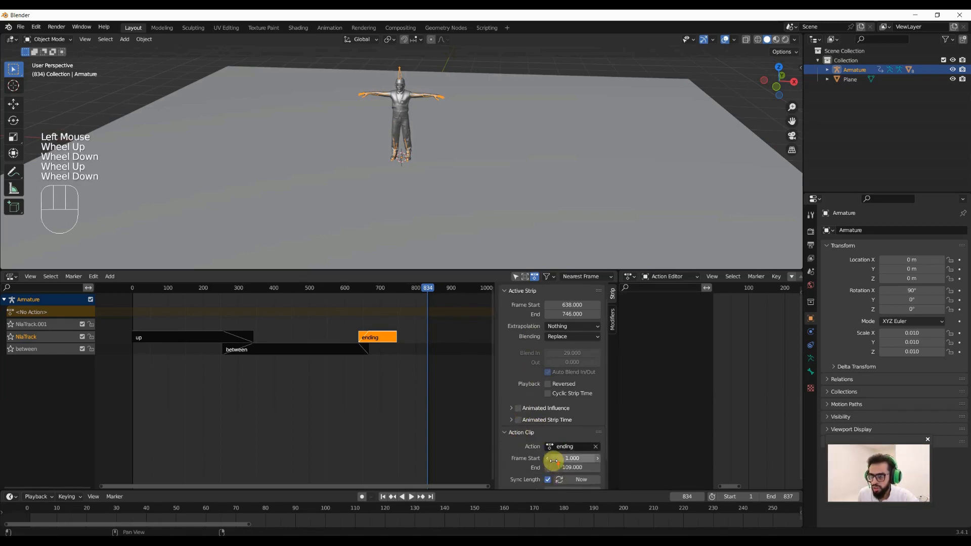
{"action": "scroll", "coordinate": [611, 396], "scroll_direction": "down", "scroll_amount": 2}
{"action": "scroll", "coordinate": [611, 397], "scroll_direction": "up", "scroll_amount": 1}
{"action": "left_click_drag", "start_coordinate": [606, 335], "coordinate": [608, 410]}
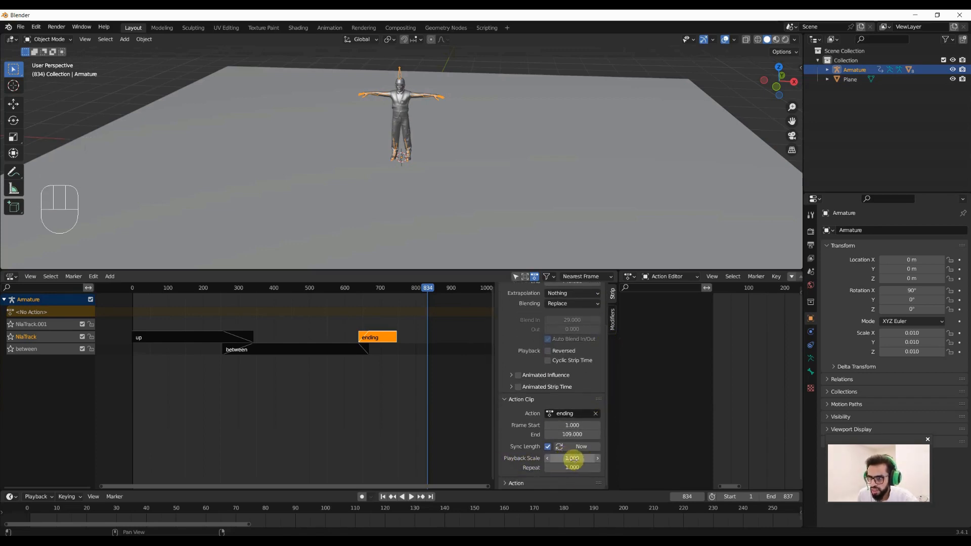
{"action": "mouse_move", "coordinate": [569, 458]}
{"action": "left_mouse_down"}
{"action": "mouse_move", "coordinate": [587, 458]}
{"action": "mouse_move", "coordinate": [570, 458]}
{"action": "left_mouse_up"}
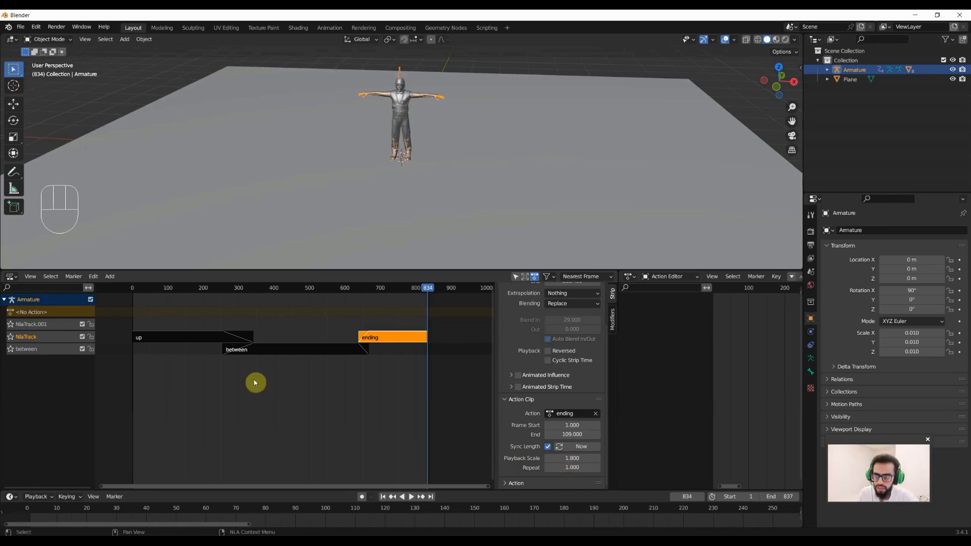
{"action": "left_click", "coordinate": [399, 336]}
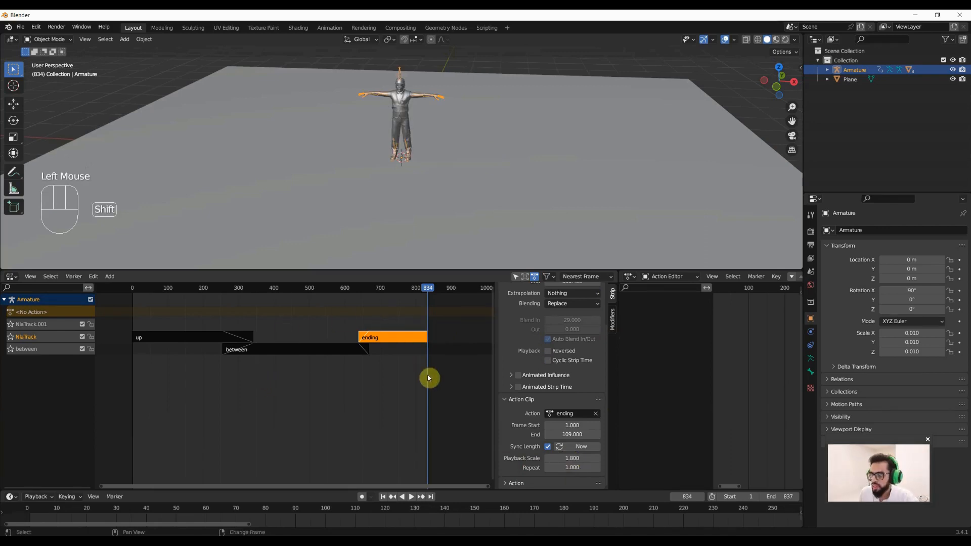
{"action": "key", "text": "s"}
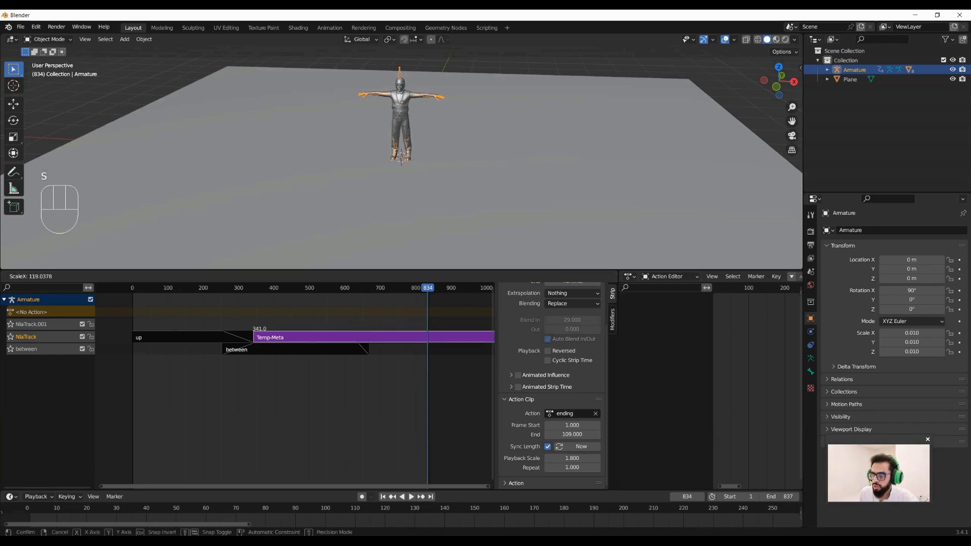
{"action": "left_click", "coordinate": [572, 459]}
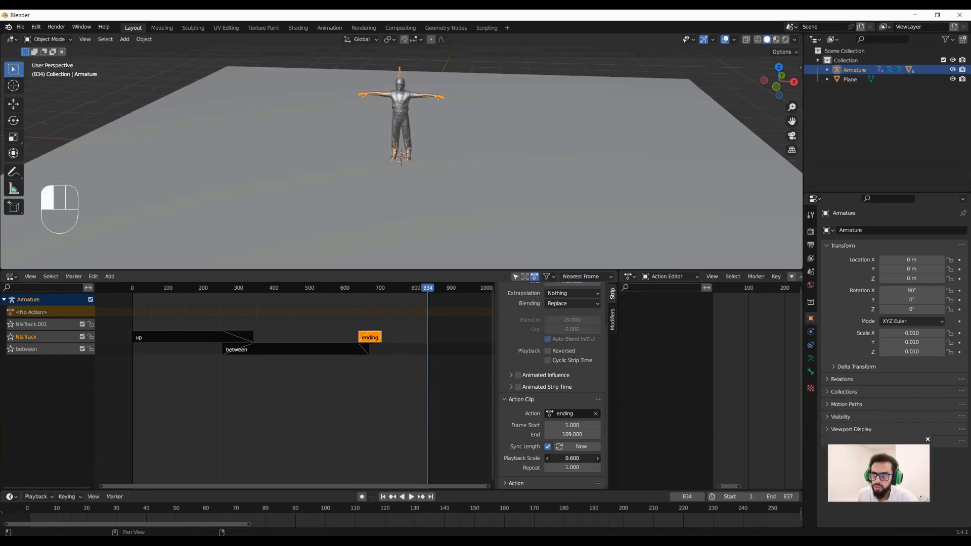
{"action": "left_click_drag", "start_coordinate": [571, 459], "coordinate": [579, 458]}
Play the transition from the between strip into the ending strip, starting at frame 630, to check the blend and speed
{"action": "left_click", "coordinate": [357, 290]}
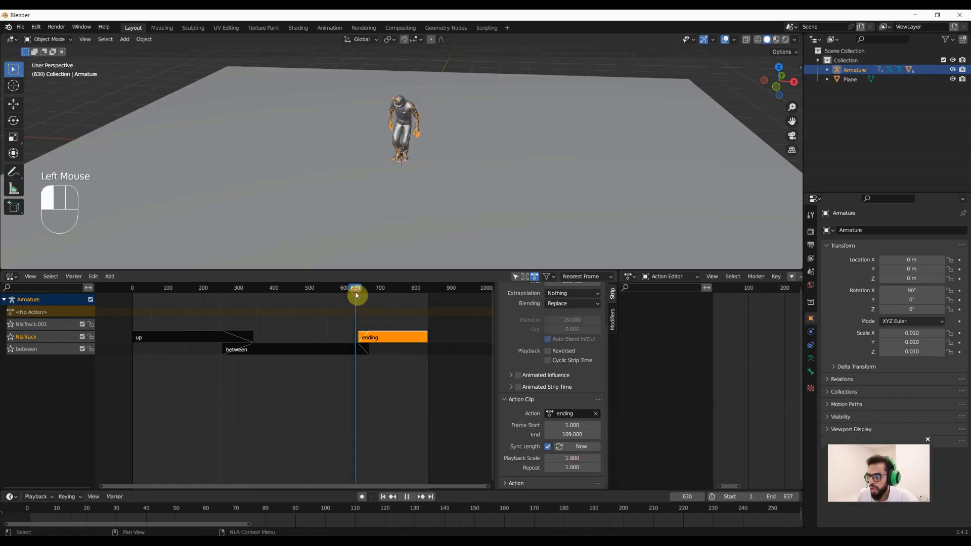
{"action": "key", "text": "space"}
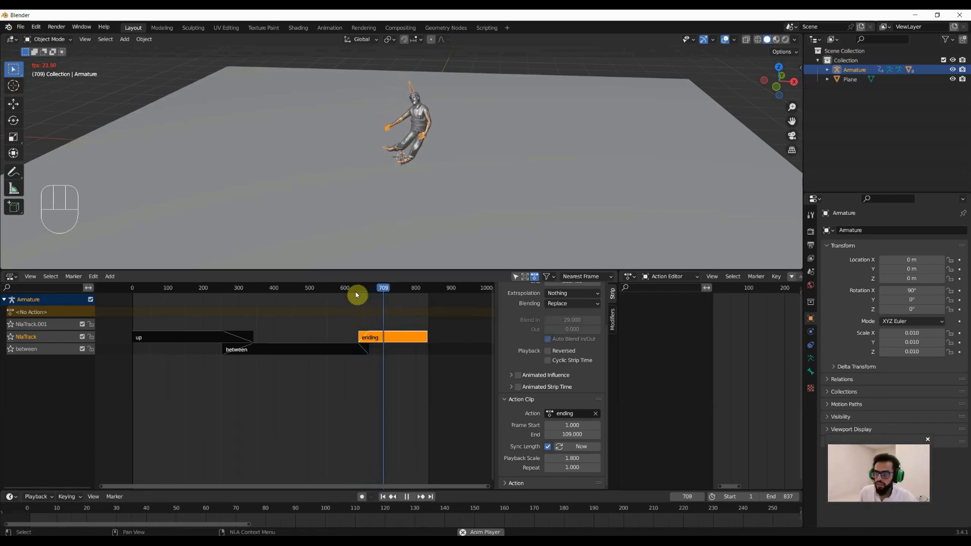
{"action": "key", "text": "space"}
{"action": "left_click_drag", "start_coordinate": [348, 286], "coordinate": [359, 290]}
{"action": "key", "text": "space"}
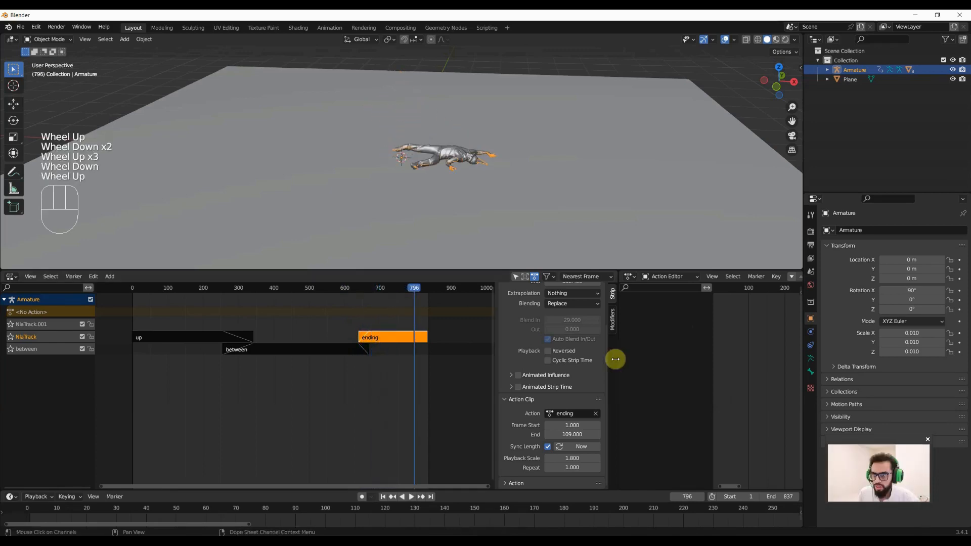
Enlarge the Action Editor and create a new action for the armature named "Our edit"
{"action": "left_click_drag", "start_coordinate": [618, 362], "coordinate": [425, 352]}
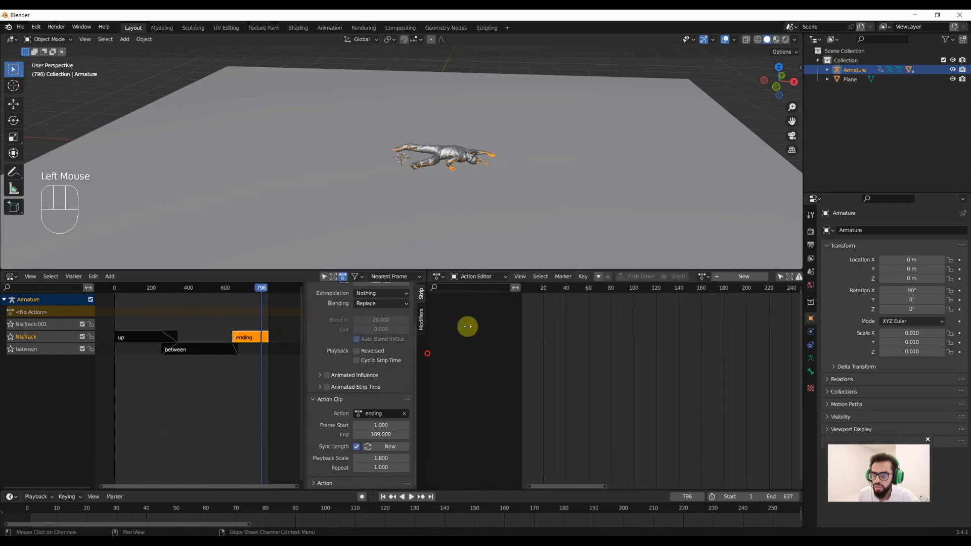
{"action": "left_click", "coordinate": [744, 279]}
{"action": "left_click", "coordinate": [750, 276]}
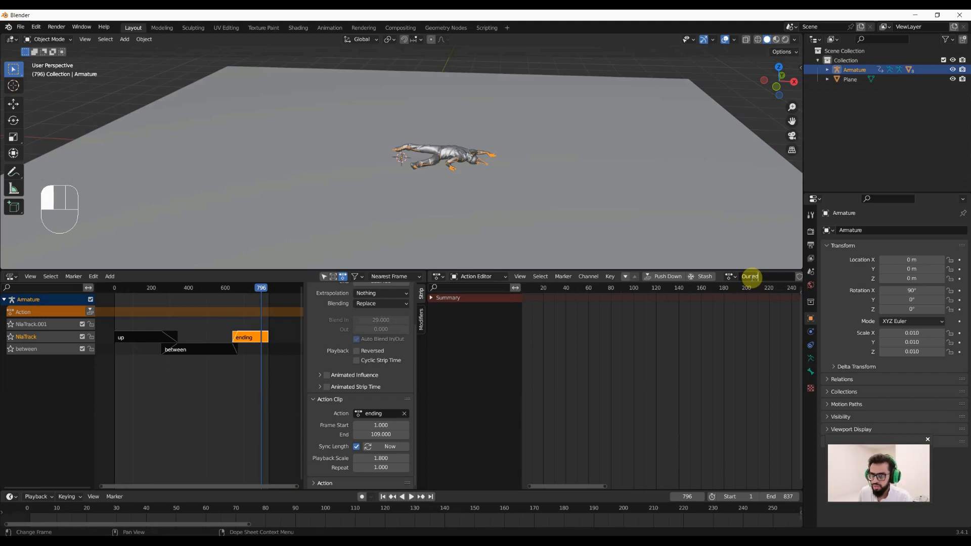
{"action": "key", "text": "Return"}
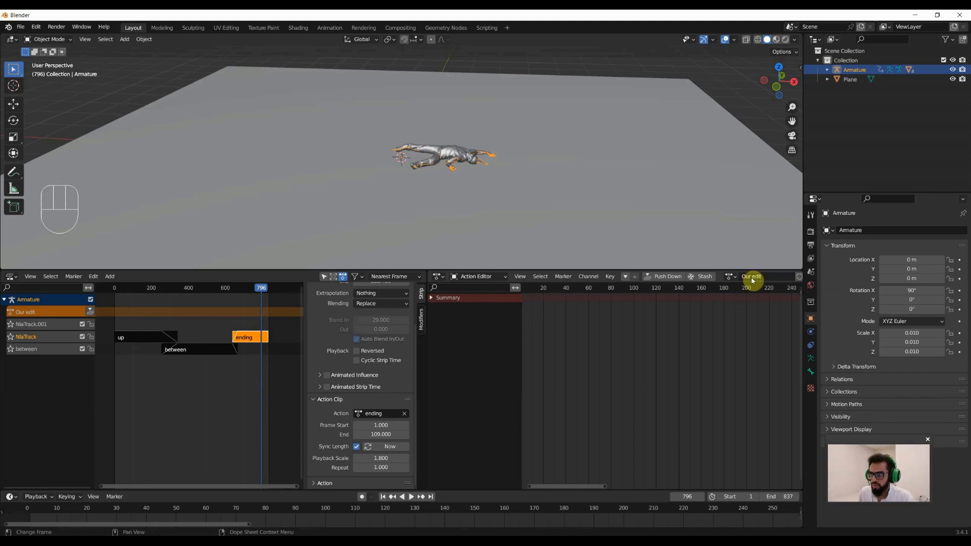
{"action": "left_click", "coordinate": [763, 339]}
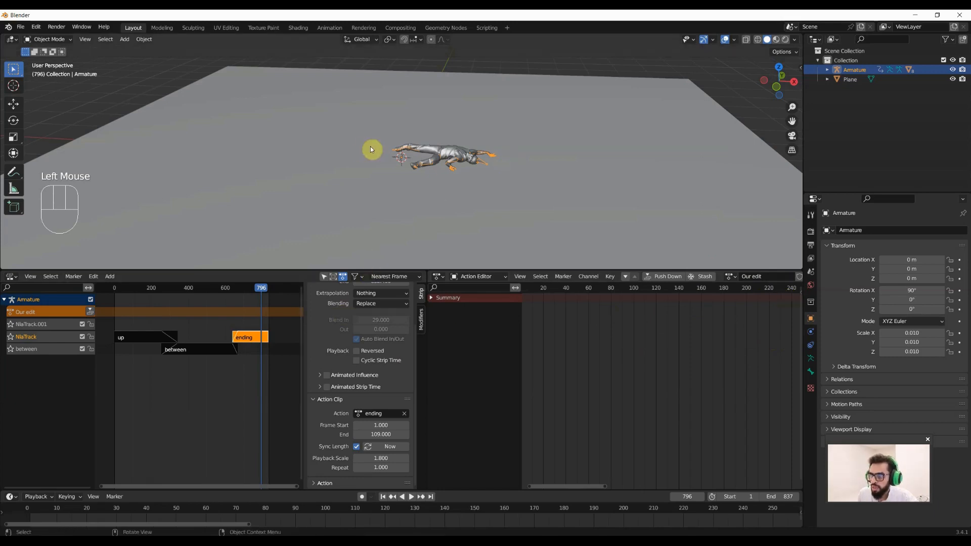
Put the armature in Edit Mode, and select the between strip at frame 432
{"action": "left_click", "coordinate": [51, 39]}
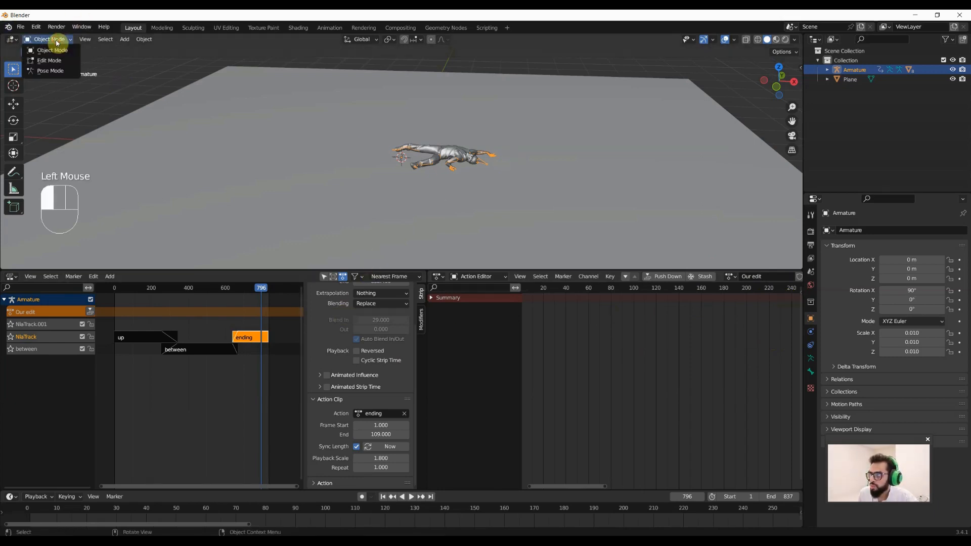
{"action": "left_click", "coordinate": [51, 60]}
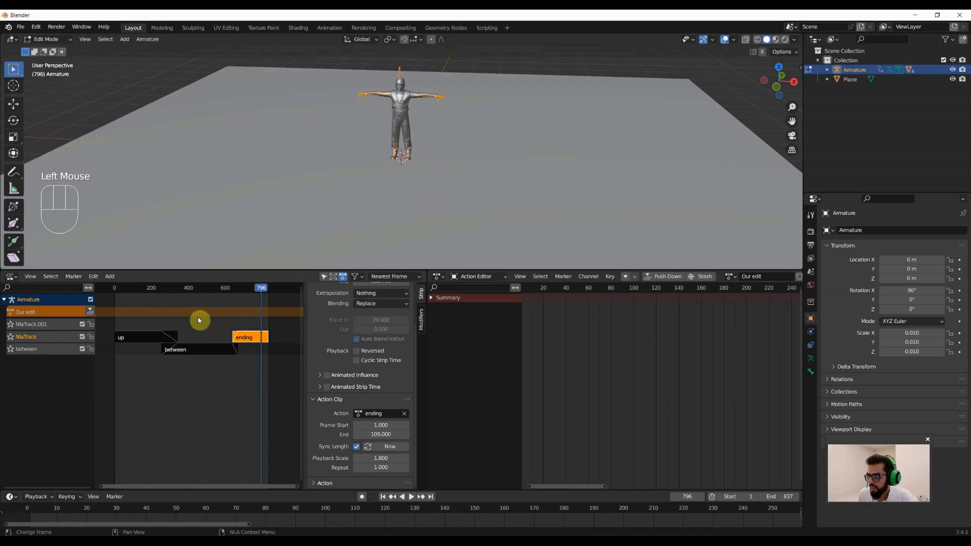
{"action": "left_click", "coordinate": [195, 290]}
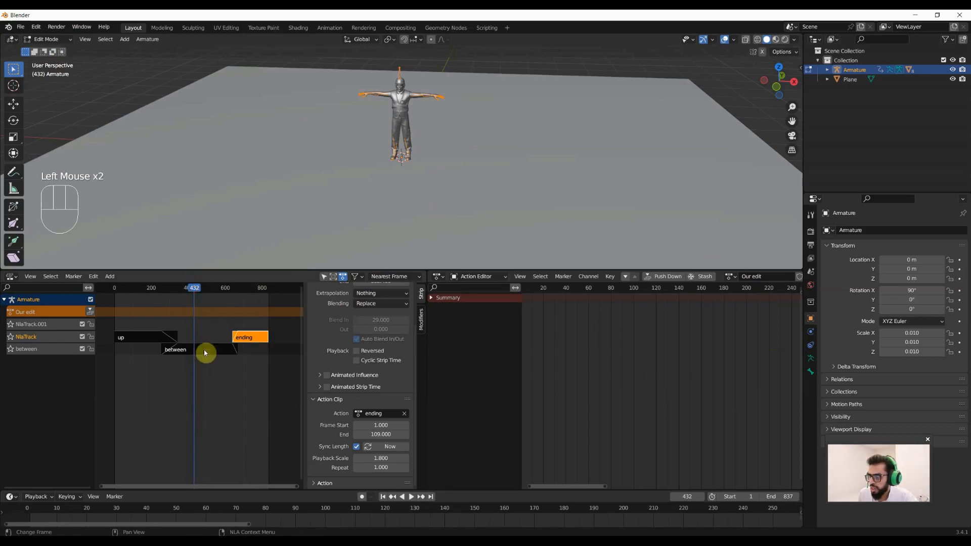
{"action": "left_click", "coordinate": [204, 350]}
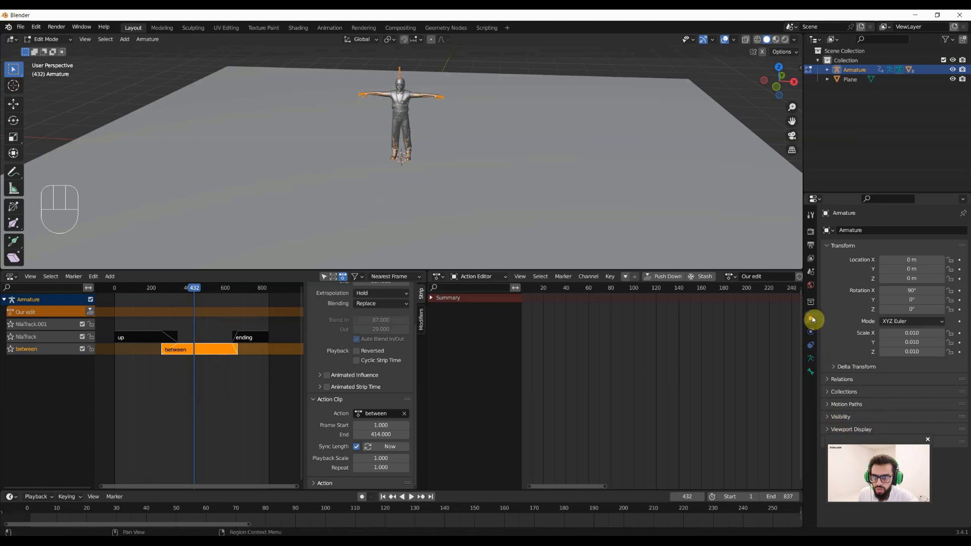
Enable In Front in the armature's Viewport Display settings so its bones draw over the character mesh
{"action": "left_click", "coordinate": [812, 361]}
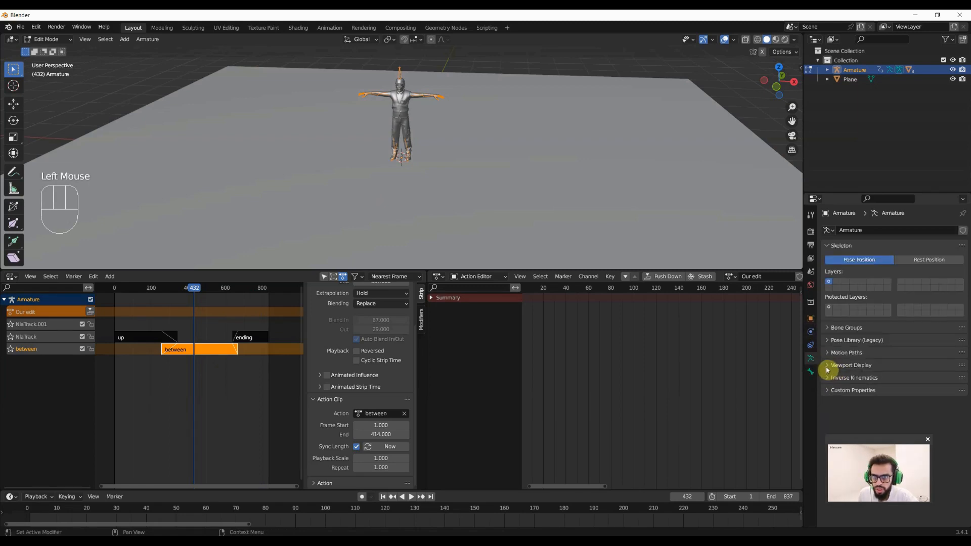
{"action": "left_click", "coordinate": [827, 366]}
{"action": "left_click", "coordinate": [883, 422]}
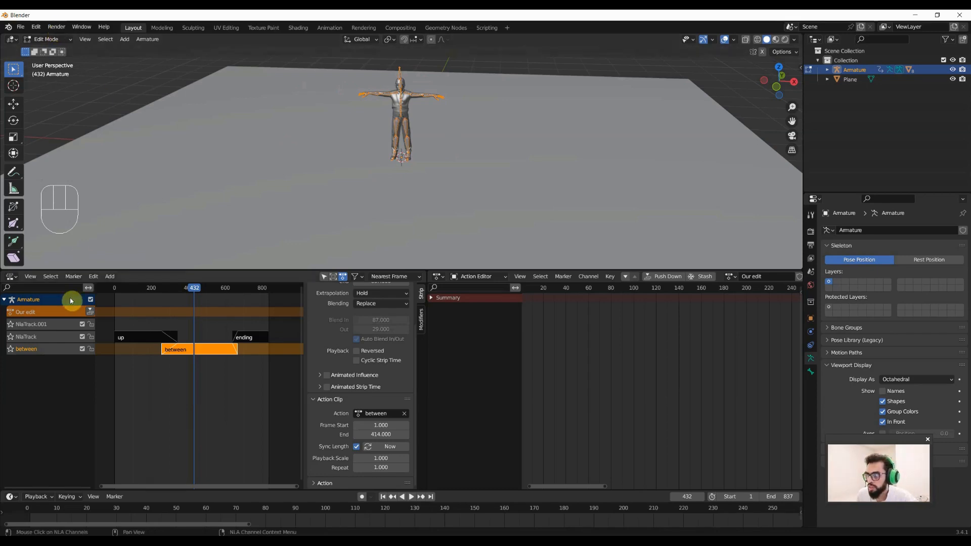
Switch the armature to Pose Mode and select the character's mixamorig1:Spine bone
{"action": "left_click", "coordinate": [46, 39]}
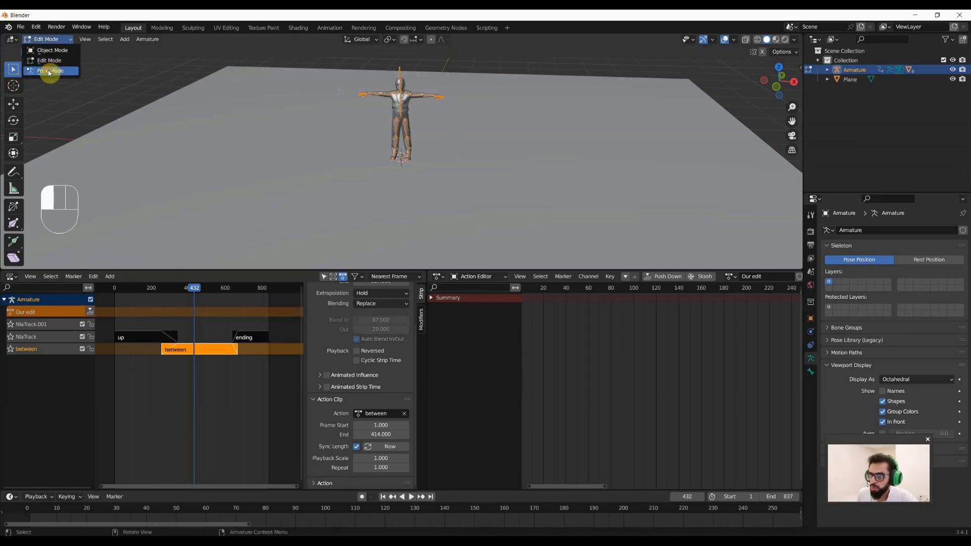
{"action": "left_click", "coordinate": [50, 71]}
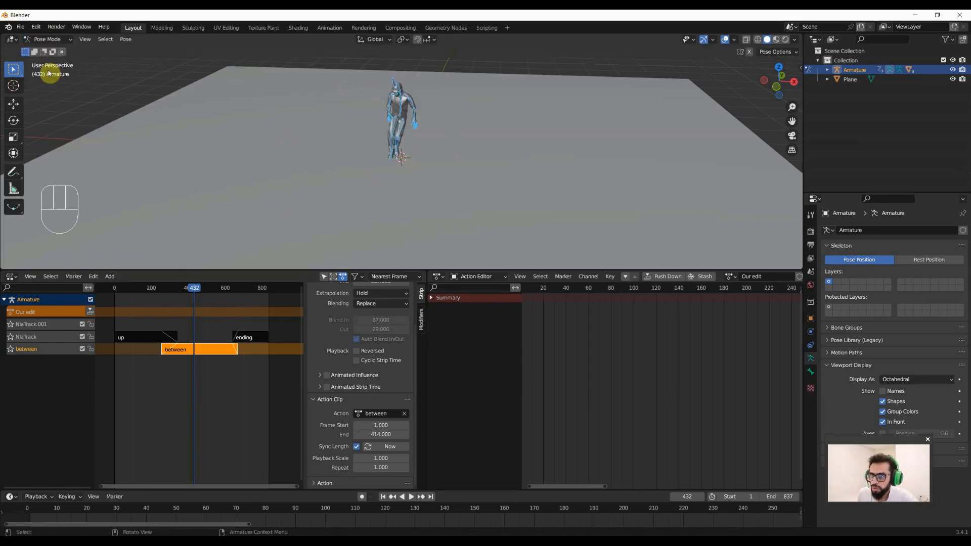
{"action": "left_click", "coordinate": [401, 114]}
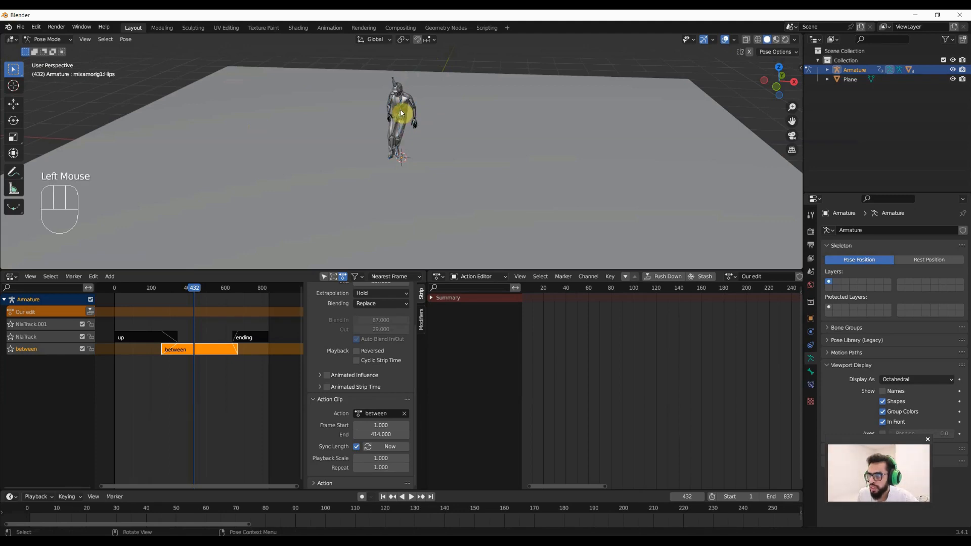
{"action": "left_click", "coordinate": [403, 113]}
{"action": "key", "text": "g"}
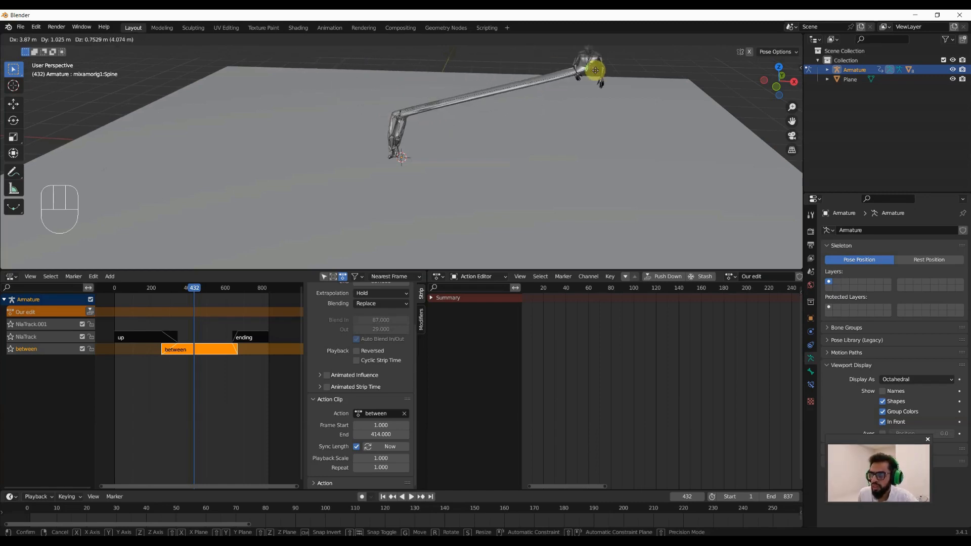
{"action": "right_click", "coordinate": [481, 111]}
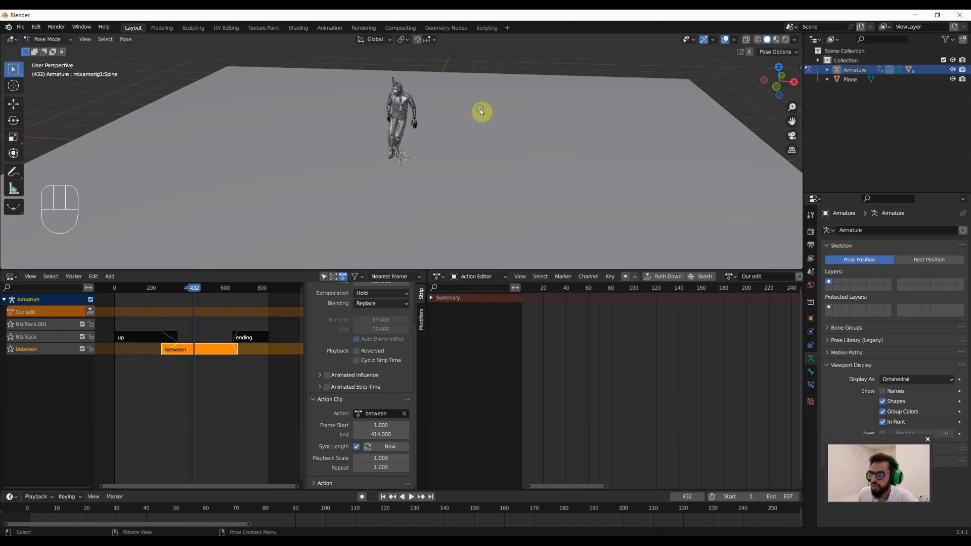
{"action": "left_click", "coordinate": [424, 198]}
{"action": "scroll", "coordinate": [445, 185], "scroll_direction": "up", "scroll_amount": 3}
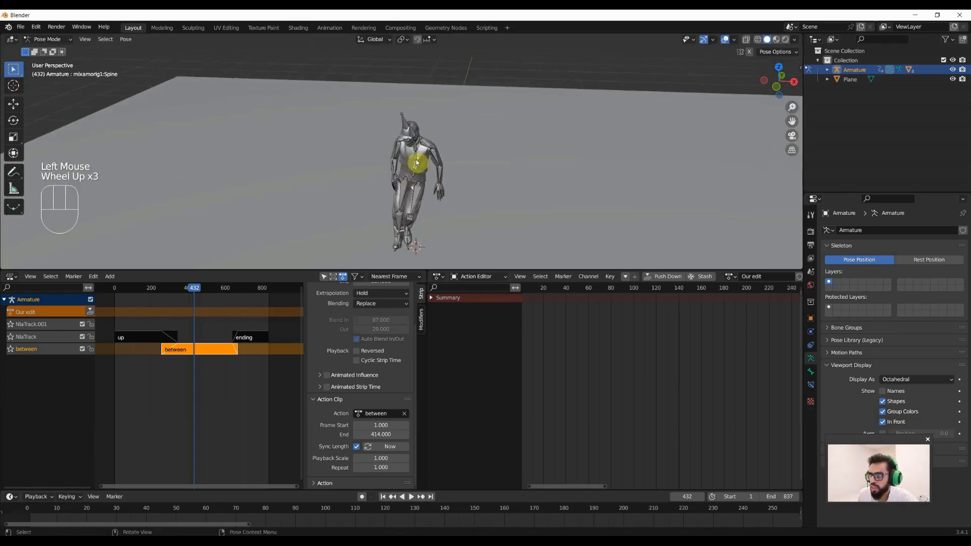
{"action": "key", "text": "g"}
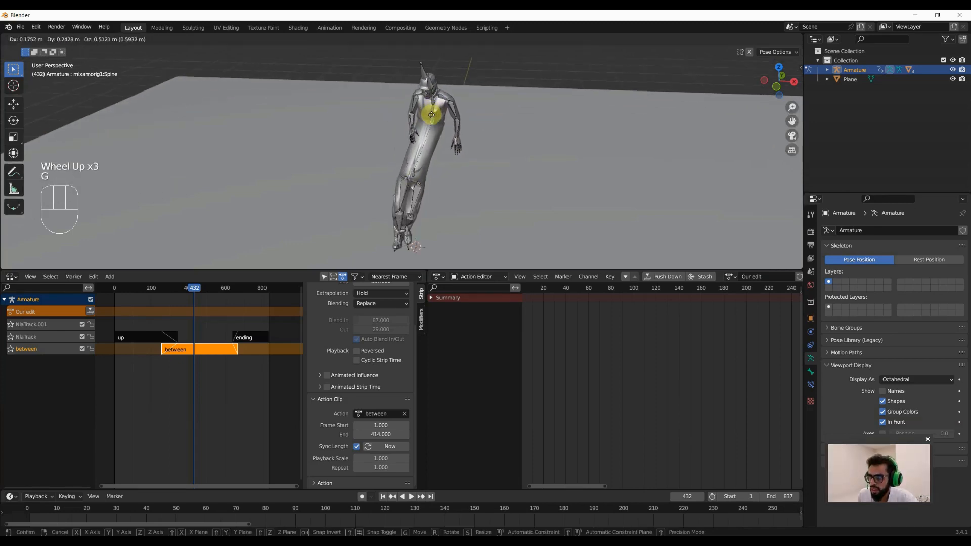
{"action": "right_click", "coordinate": [432, 114]}
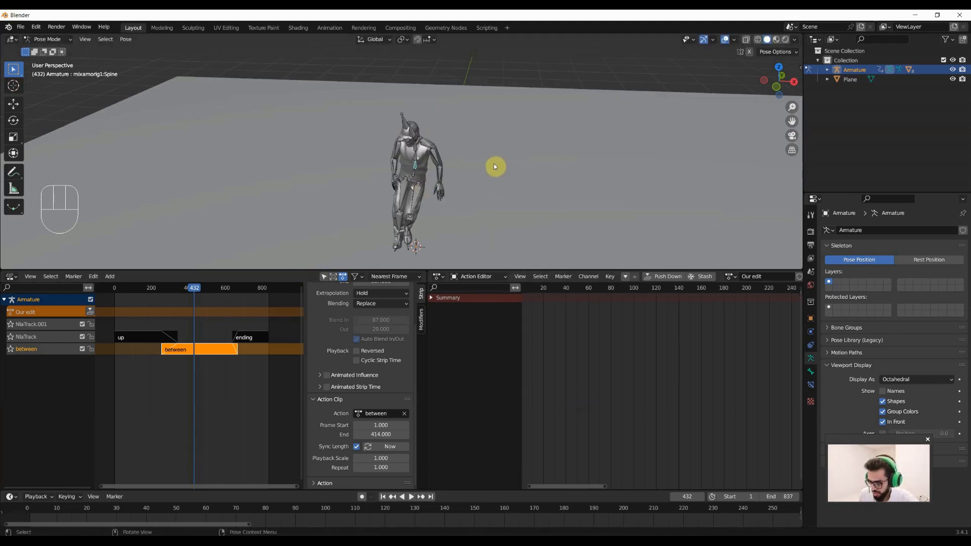
Keyframe the spine bone's Location, Rotation & Scale at frame 432, and again at frame 487 with the bone raised about 0.3 m
{"action": "key", "text": "i"}
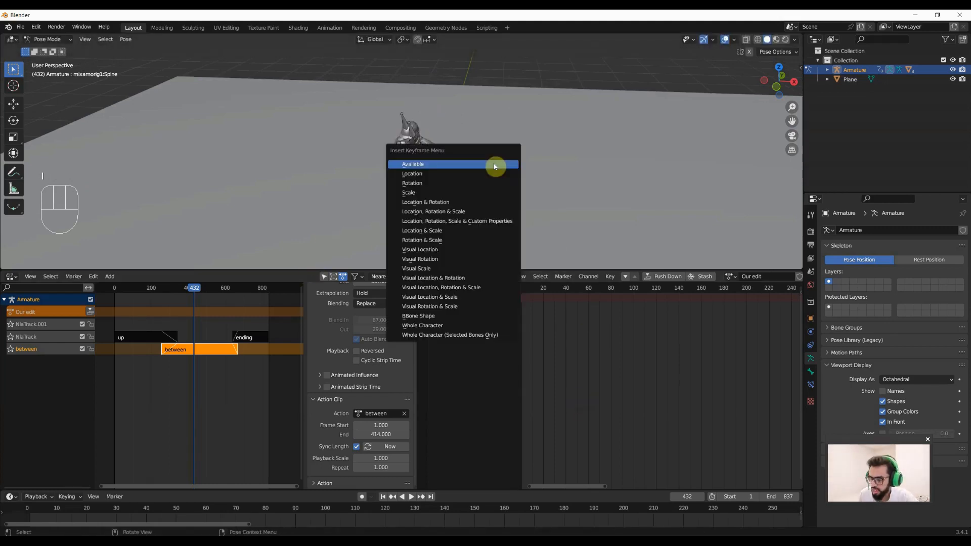
{"action": "left_click", "coordinate": [460, 212]}
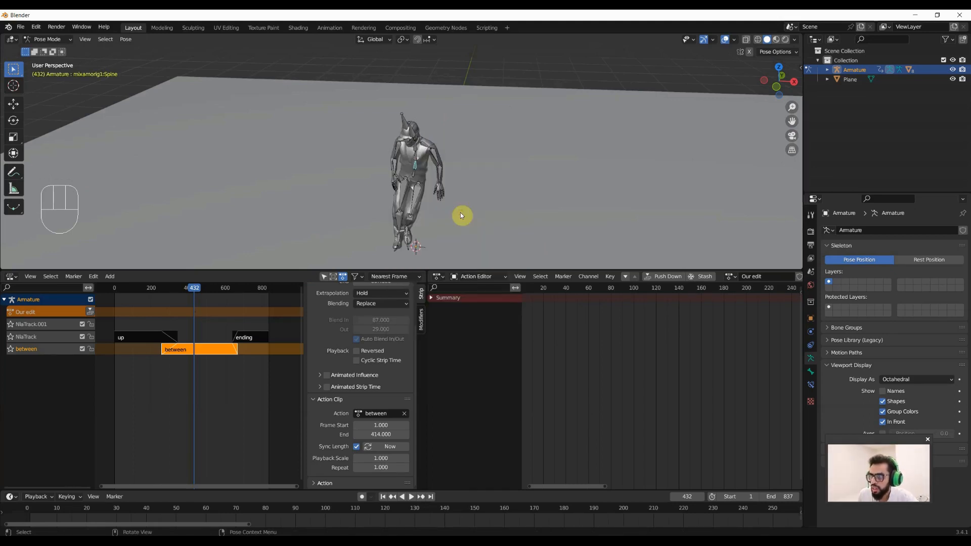
{"action": "left_click_drag", "start_coordinate": [194, 289], "coordinate": [205, 287]}
{"action": "left_click", "coordinate": [403, 175]}
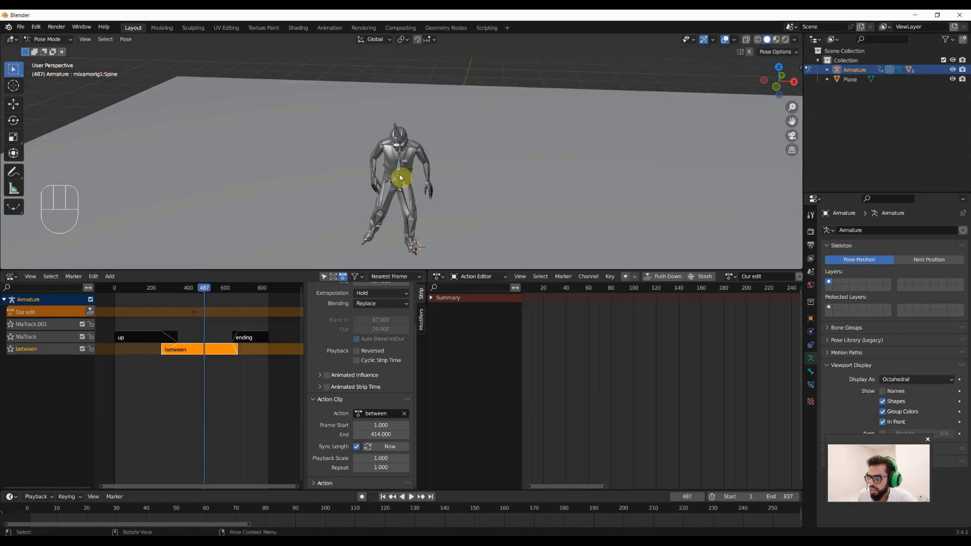
{"action": "key", "text": "g"}
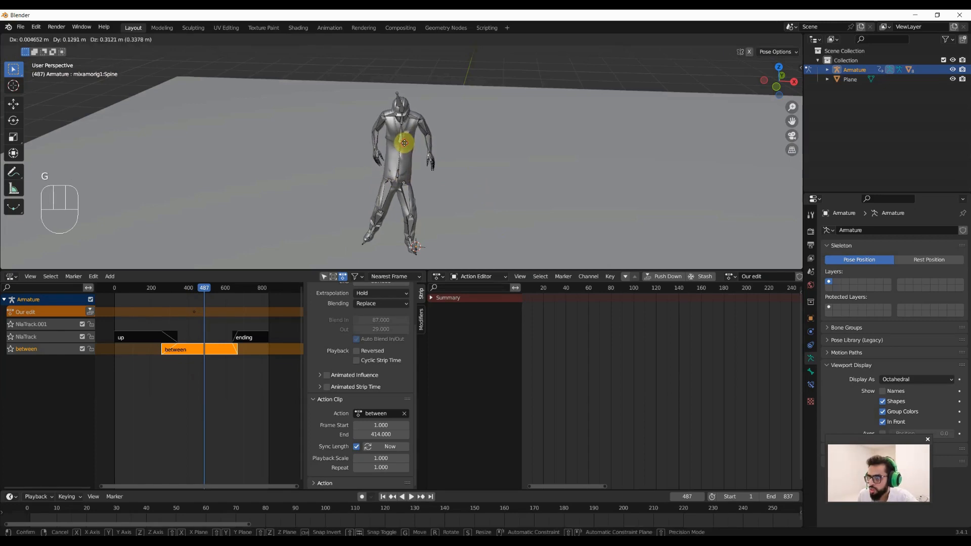
{"action": "left_click", "coordinate": [410, 145]}
{"action": "key", "text": "i"}
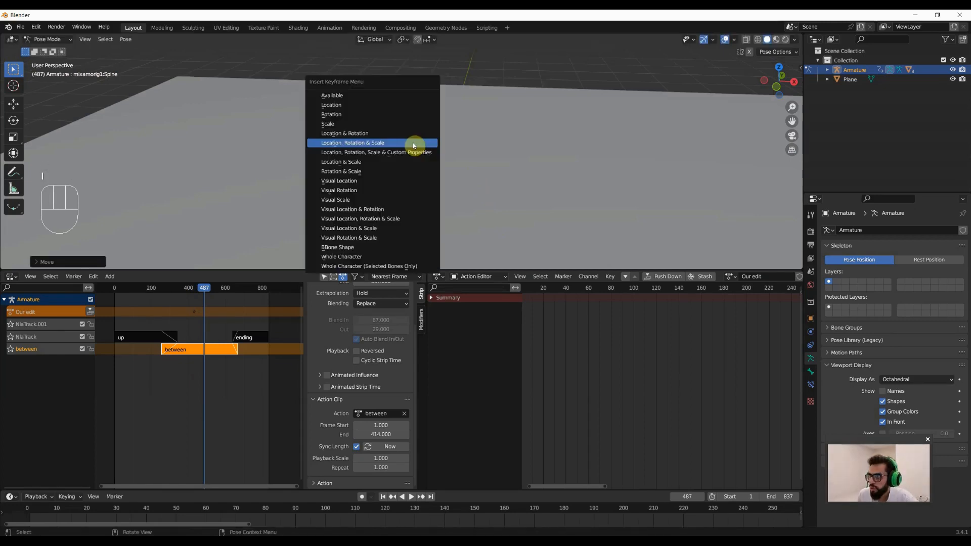
{"action": "left_click", "coordinate": [413, 143]}
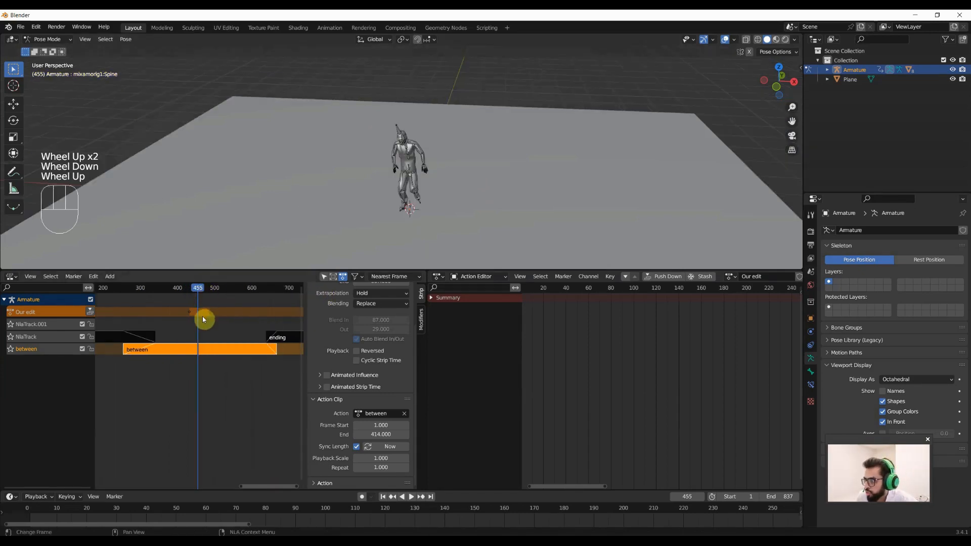
Push the Our edit action down into a strip on the NlaTrack.001 track
{"action": "scroll", "coordinate": [238, 467], "scroll_direction": "up", "scroll_amount": 1}
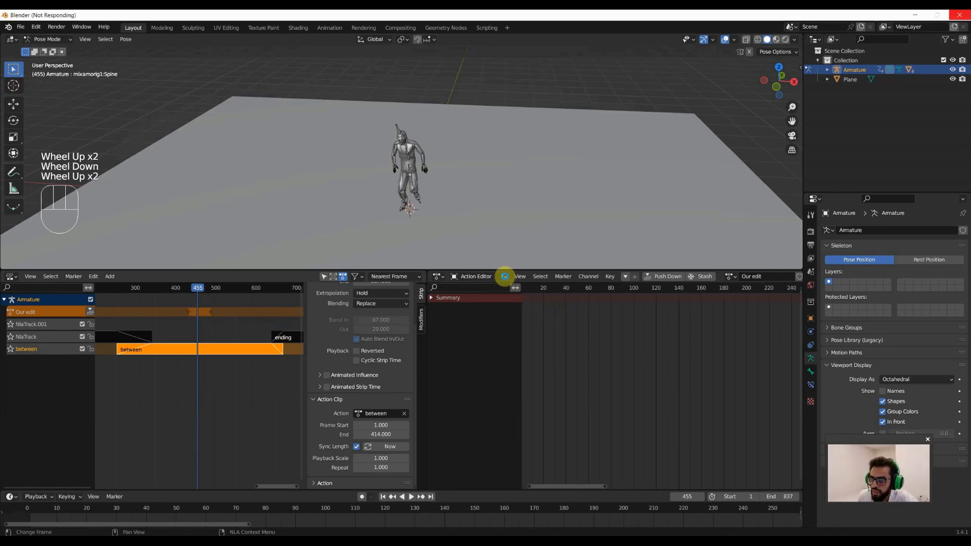
{"action": "left_click", "coordinate": [171, 313]}
{"action": "left_click", "coordinate": [91, 312]}
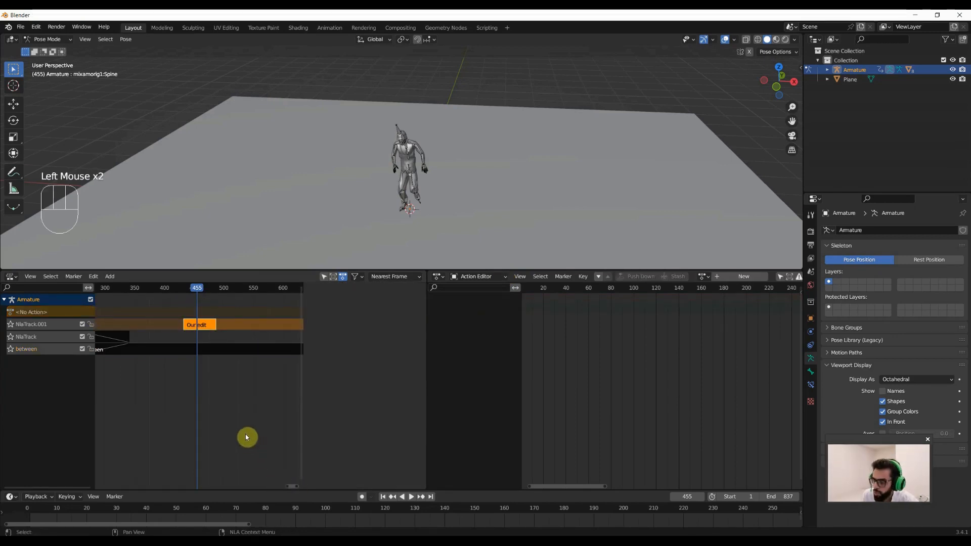
Set the Our edit strip's Extrapolation to Nothing and scrub past the strip's end to check the pose
{"action": "key", "text": "Home"}
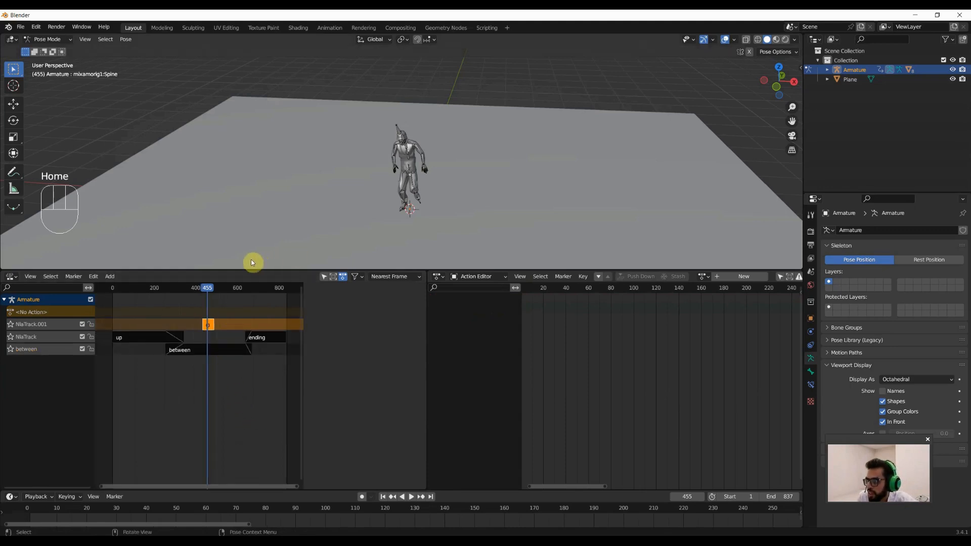
{"action": "mouse_move", "coordinate": [209, 289]}
{"action": "left_mouse_down"}
{"action": "mouse_move", "coordinate": [191, 288]}
{"action": "mouse_move", "coordinate": [275, 286]}
{"action": "mouse_move", "coordinate": [210, 307]}
{"action": "left_mouse_up"}
{"action": "left_click", "coordinate": [210, 326]}
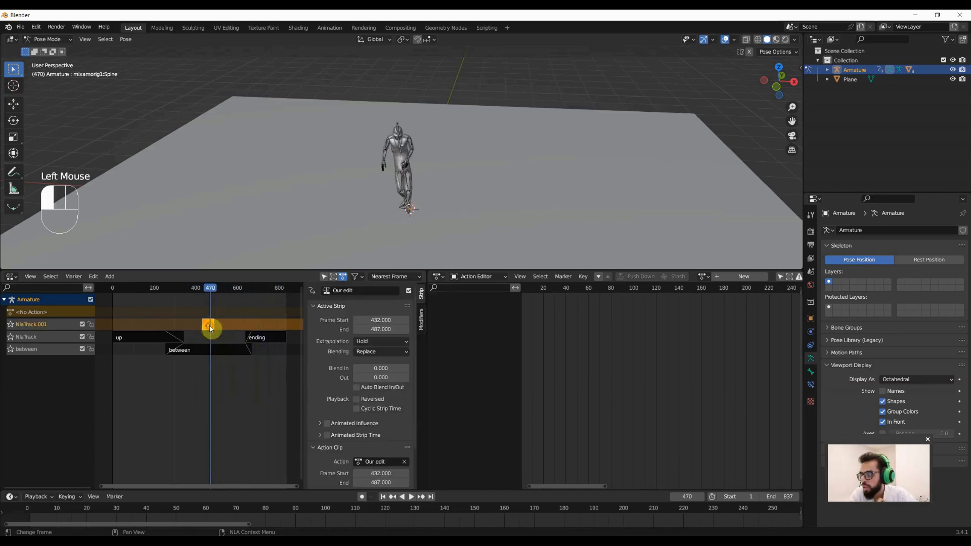
{"action": "left_click", "coordinate": [374, 343]}
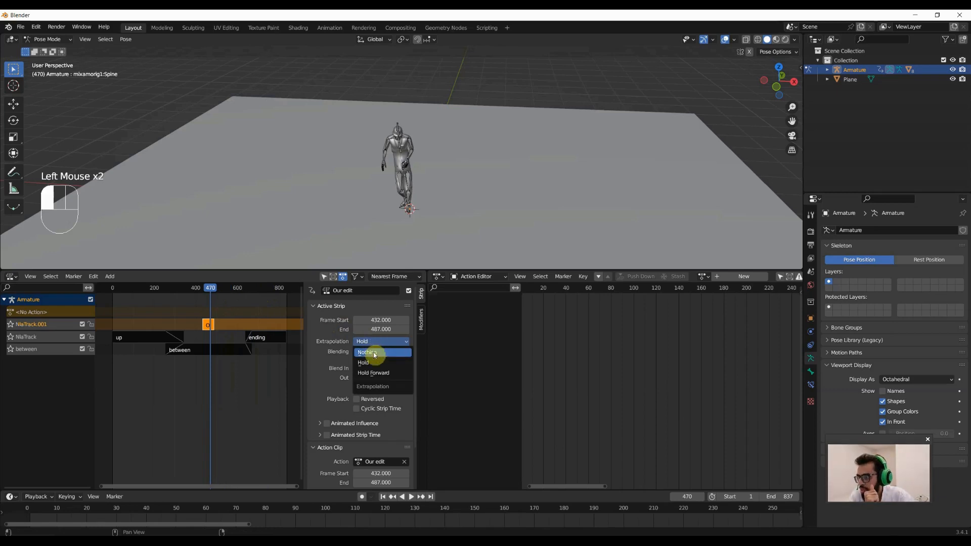
{"action": "left_click", "coordinate": [373, 352]}
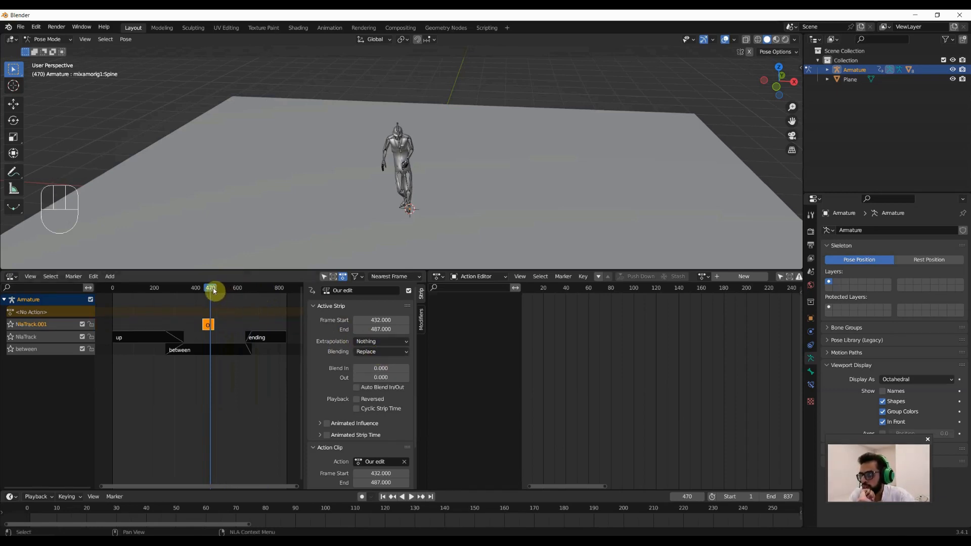
{"action": "left_click_drag", "start_coordinate": [217, 288], "coordinate": [225, 288]}
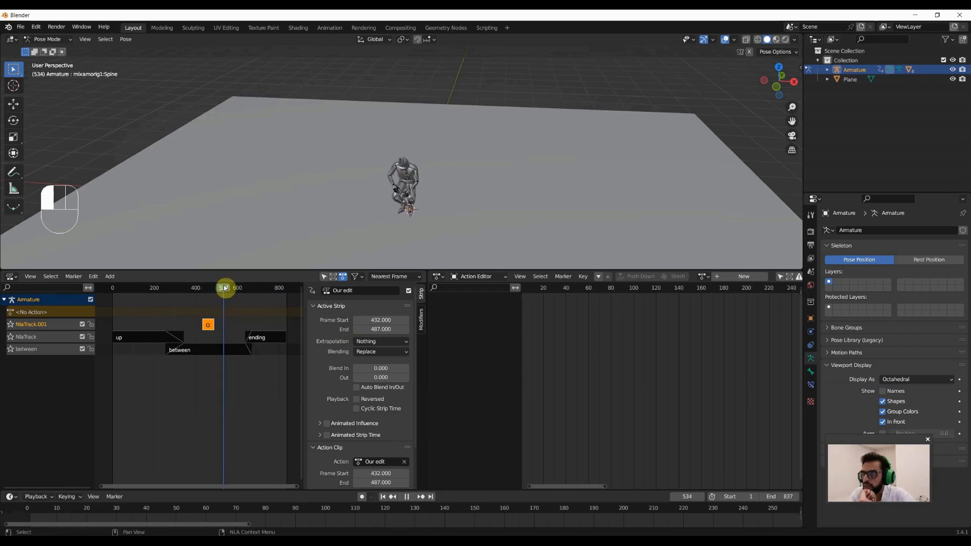
Try the Hold and Hold Forward extrapolation modes on the Our edit strip, scrubbing around the strip to compare them
{"action": "left_click", "coordinate": [389, 342]}
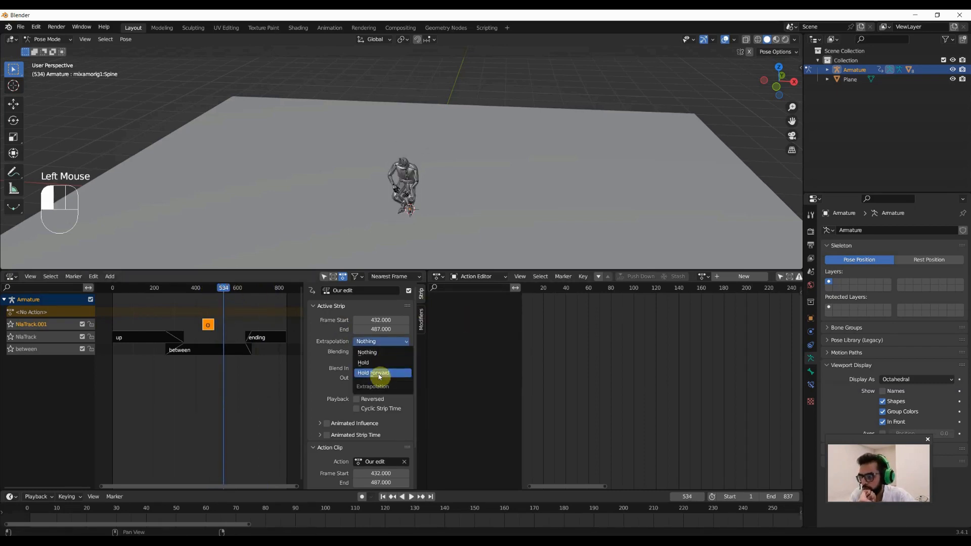
{"action": "left_click", "coordinate": [378, 363]}
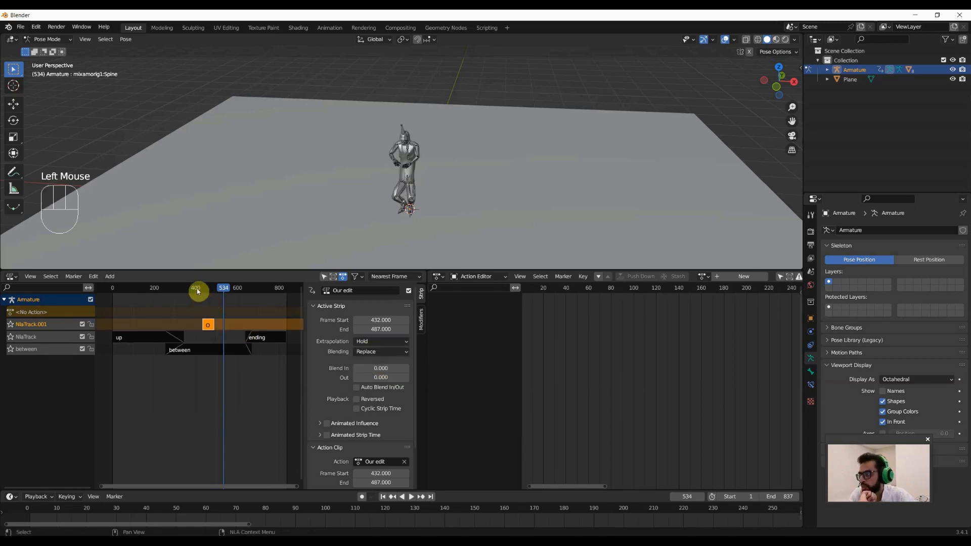
{"action": "left_click_drag", "start_coordinate": [198, 291], "coordinate": [206, 289]}
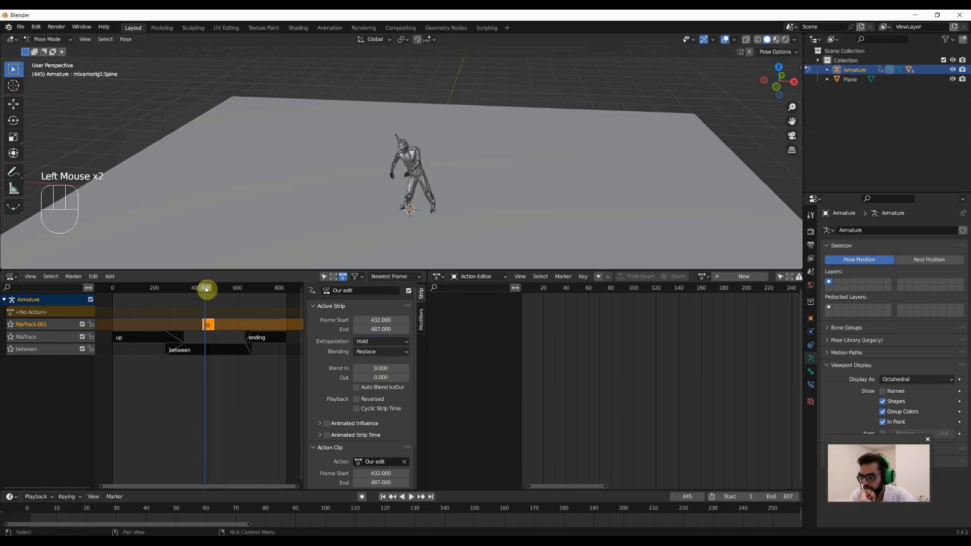
{"action": "left_click", "coordinate": [368, 341]}
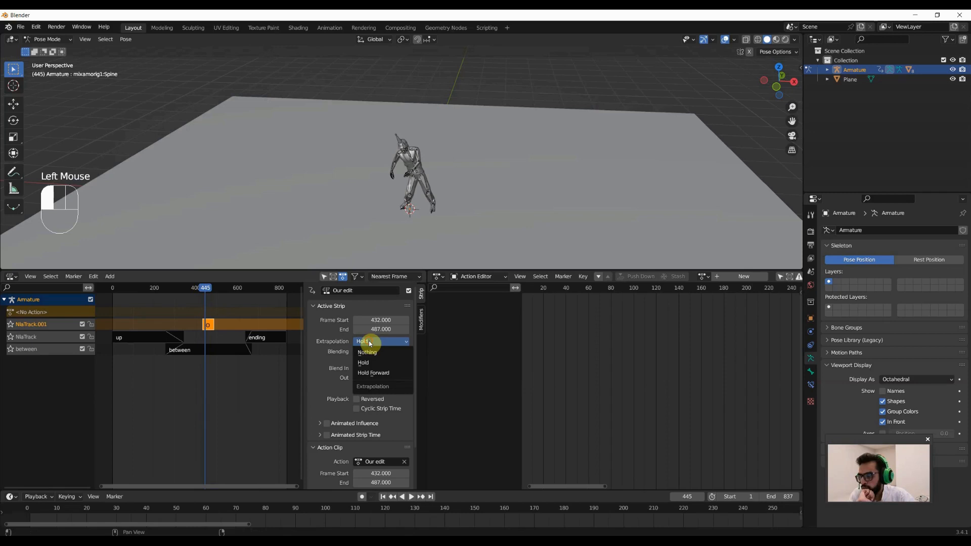
{"action": "left_click", "coordinate": [374, 374]}
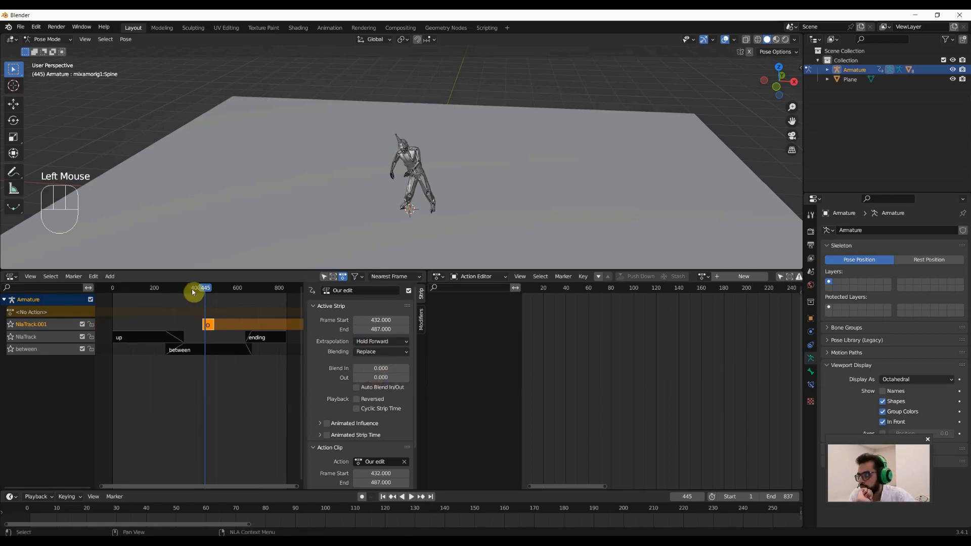
{"action": "left_click_drag", "start_coordinate": [194, 290], "coordinate": [218, 291]}
Enable Reversed playback on the Our edit strip, and shift the strip to span frames 534 to 589
{"action": "scroll", "coordinate": [382, 392], "scroll_direction": "down", "scroll_amount": 1}
{"action": "scroll", "coordinate": [381, 390], "scroll_direction": "up", "scroll_amount": 1}
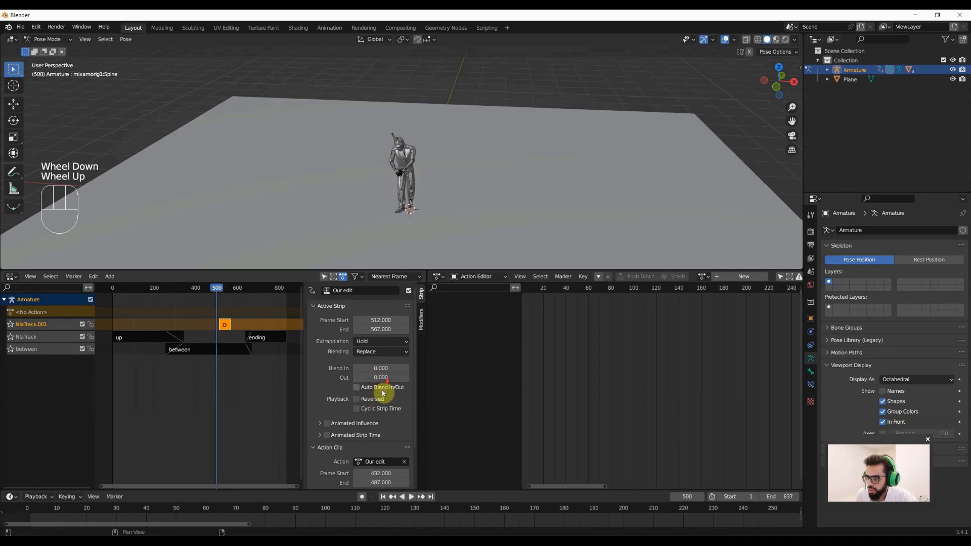
{"action": "scroll", "coordinate": [374, 400], "scroll_direction": "down", "scroll_amount": 2}
{"action": "scroll", "coordinate": [354, 445], "scroll_direction": "up", "scroll_amount": 1}
{"action": "mouse_move", "coordinate": [414, 389]}
{"action": "left_mouse_down"}
{"action": "mouse_move", "coordinate": [412, 420]}
{"action": "mouse_move", "coordinate": [413, 390]}
{"action": "left_mouse_up"}
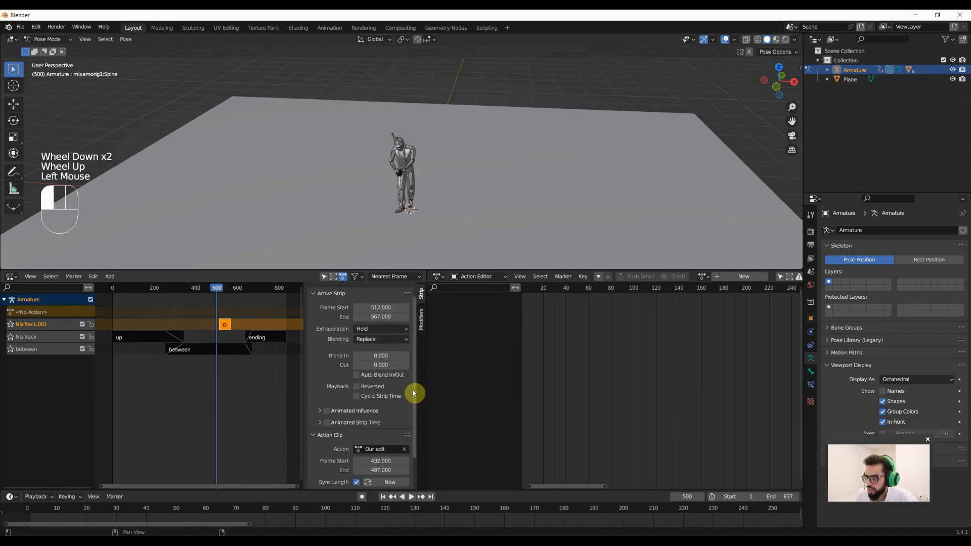
{"action": "left_click", "coordinate": [357, 387]}
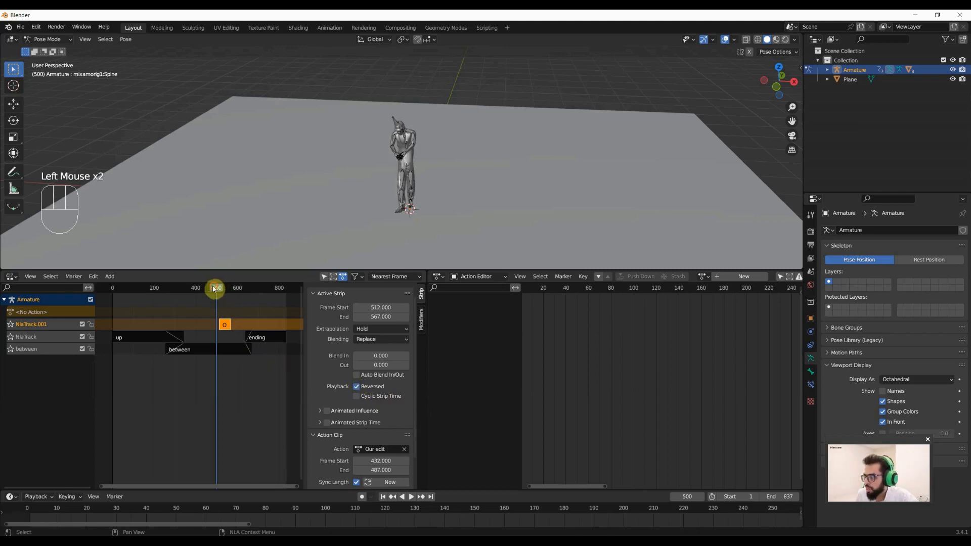
{"action": "left_click_drag", "start_coordinate": [217, 290], "coordinate": [177, 289]}
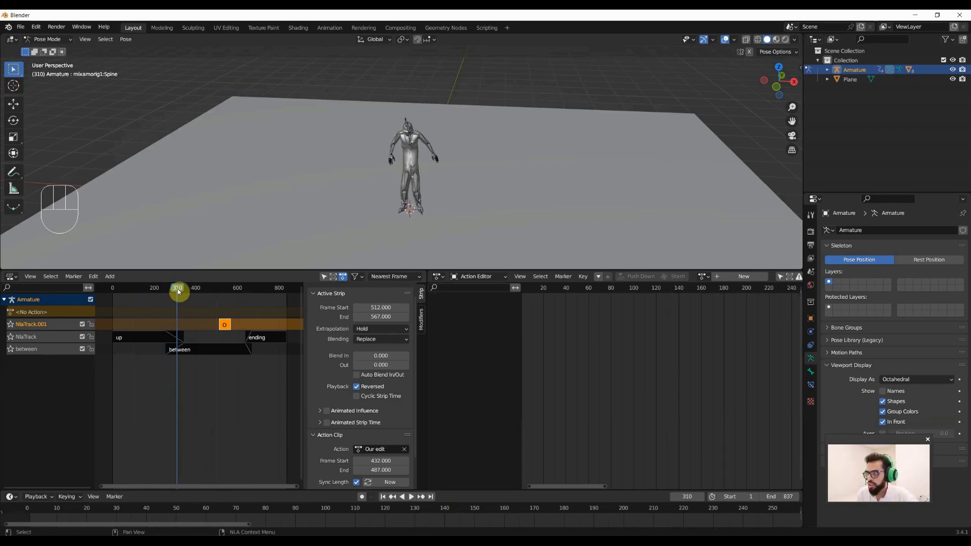
{"action": "left_click_drag", "start_coordinate": [178, 290], "coordinate": [238, 289]}
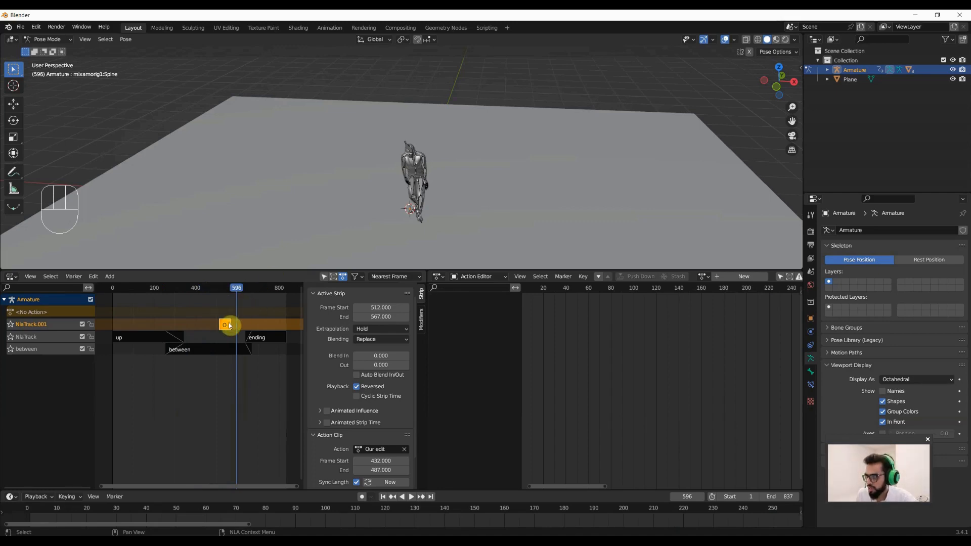
{"action": "mouse_move", "coordinate": [223, 325]}
{"action": "left_mouse_down"}
{"action": "mouse_move", "coordinate": [193, 325]}
{"action": "mouse_move", "coordinate": [230, 323]}
{"action": "left_mouse_up"}
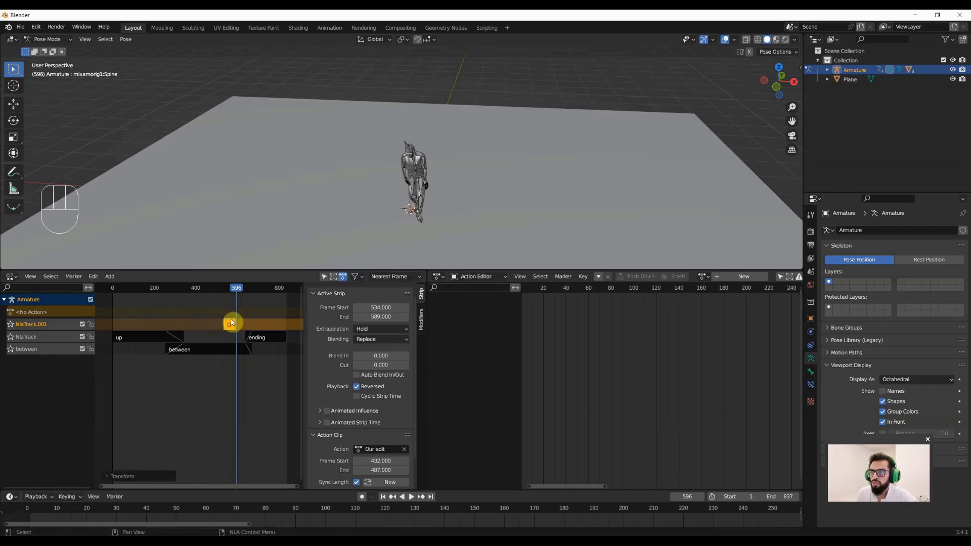